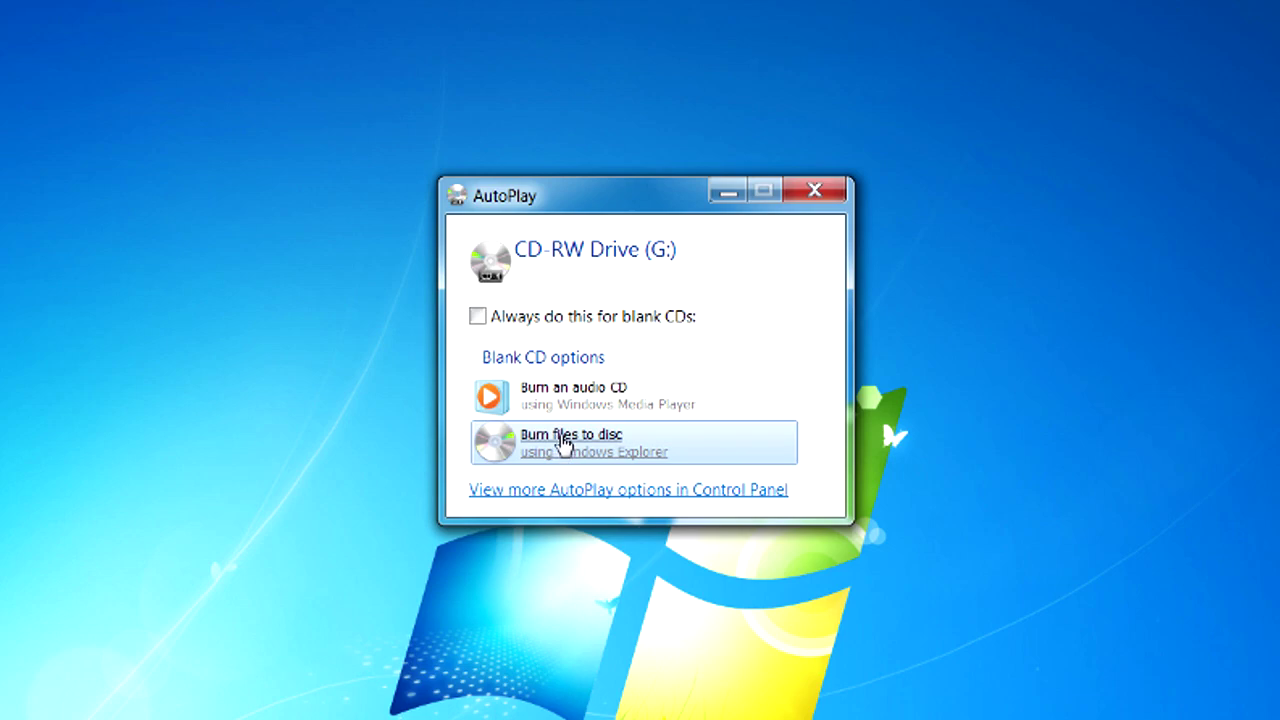
Choose to burn files to the blank CD using Windows Explorer
click(545, 445)
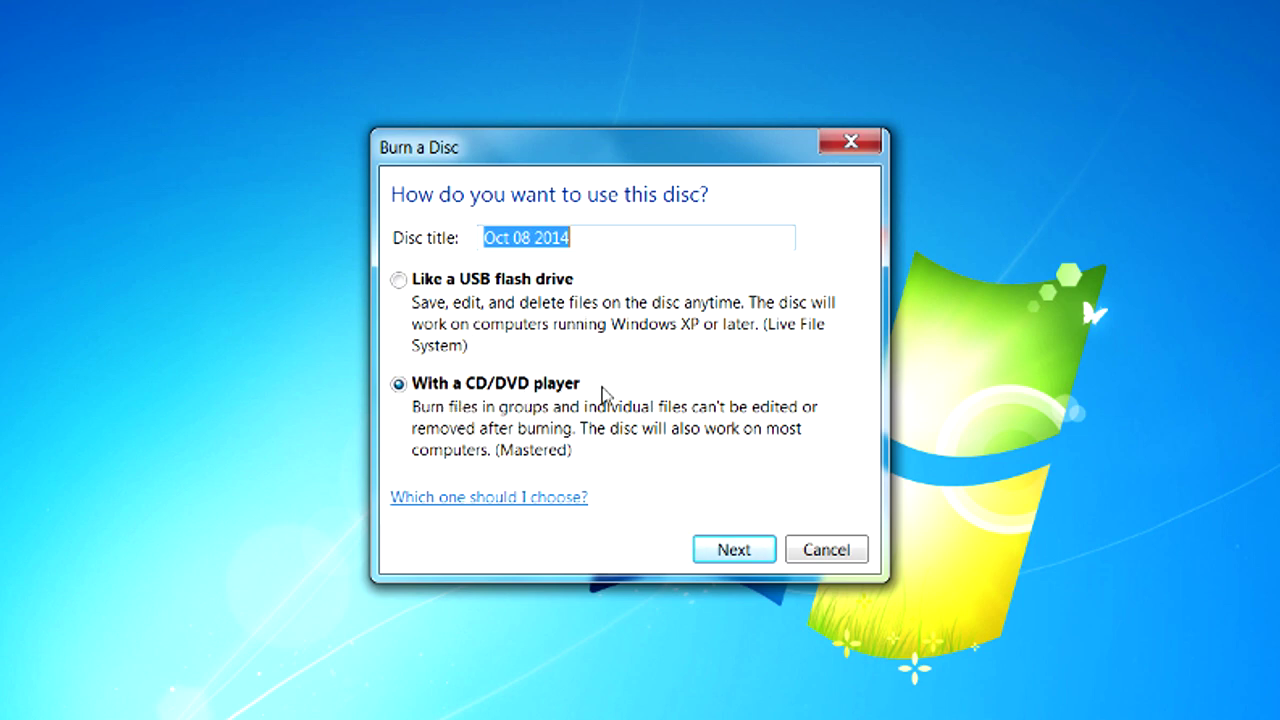
Keep the 'With a CD/DVD player' format, continue, and reposition the empty CD-RW Drive (G:) window
click(730, 552)
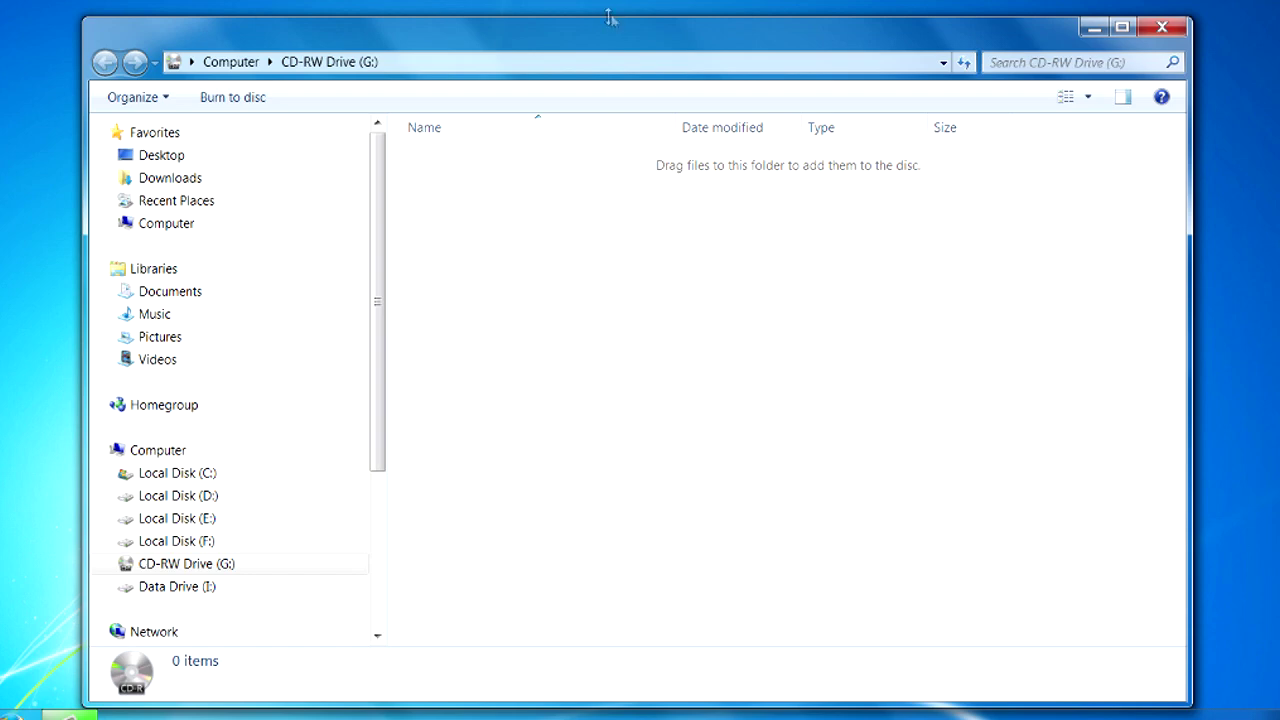
mouse_move(590, 38)
mouse_down()
mouse_move(592, 14)
mouse_move(590, 37)
mouse_up()
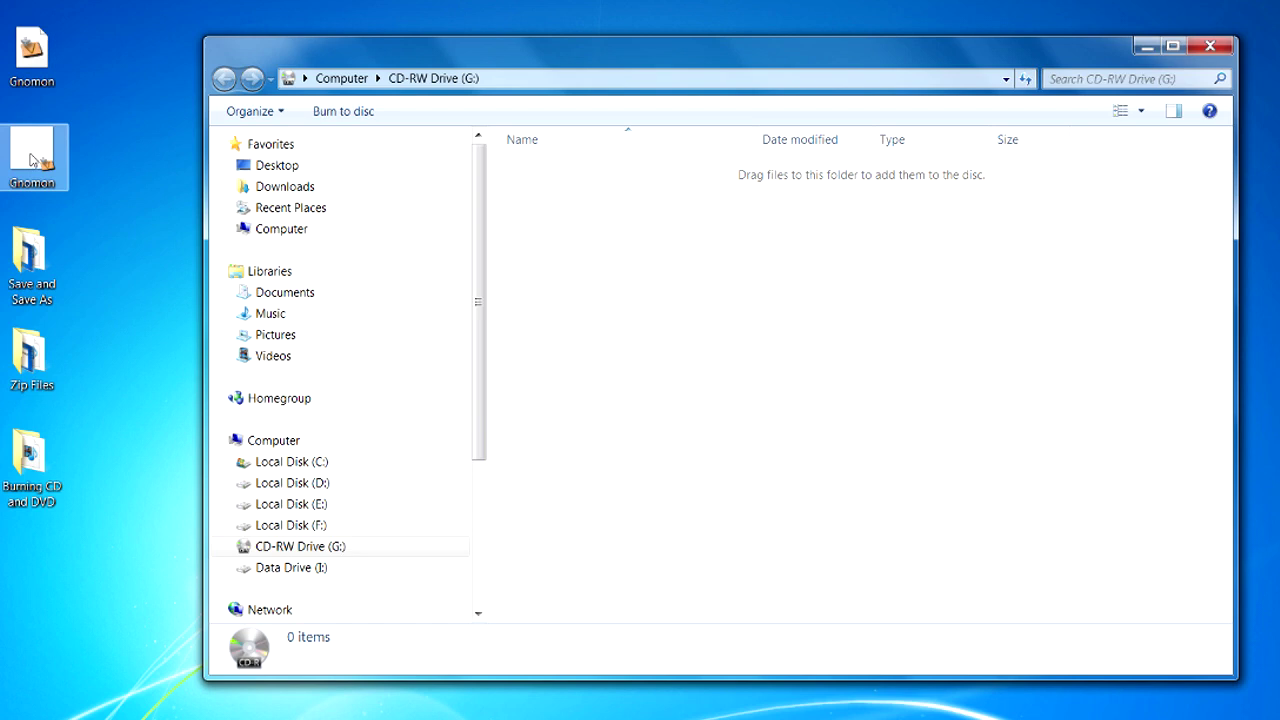
Drag the Gnomon file from the desktop onto CD-RW Drive (G:) to queue it for burning
click(33, 160)
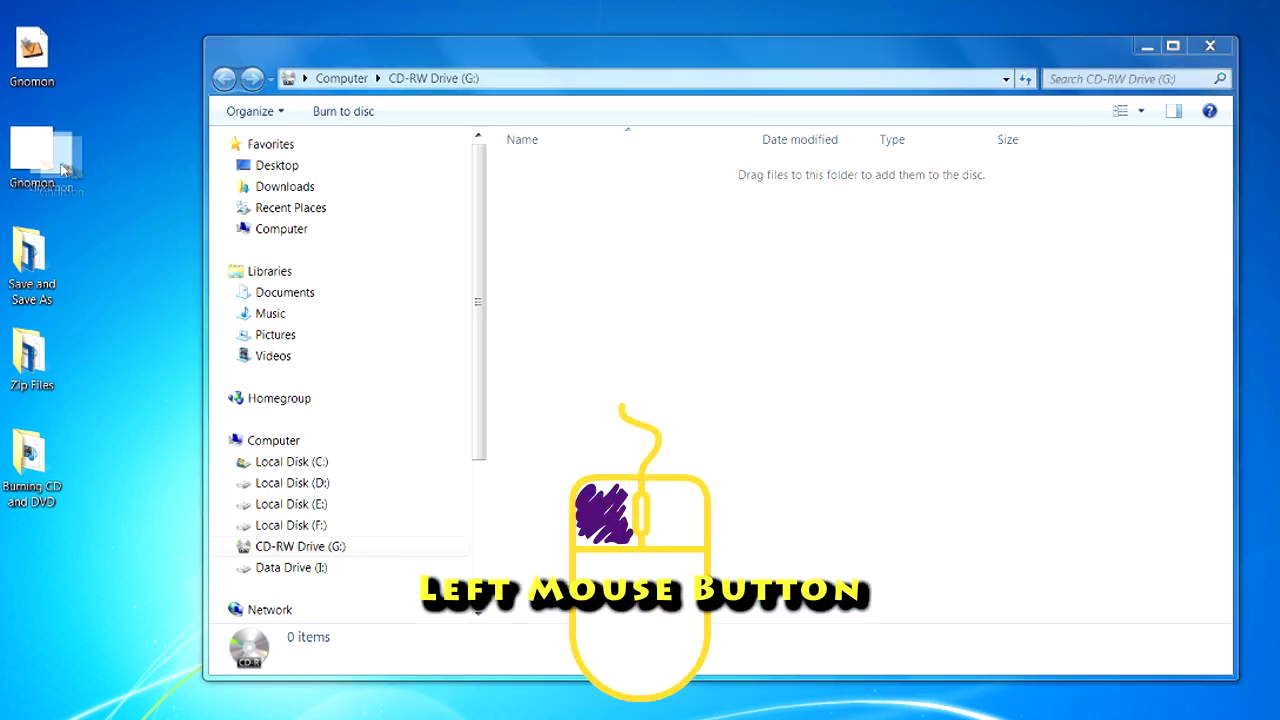
drag(33, 160, 848, 398)
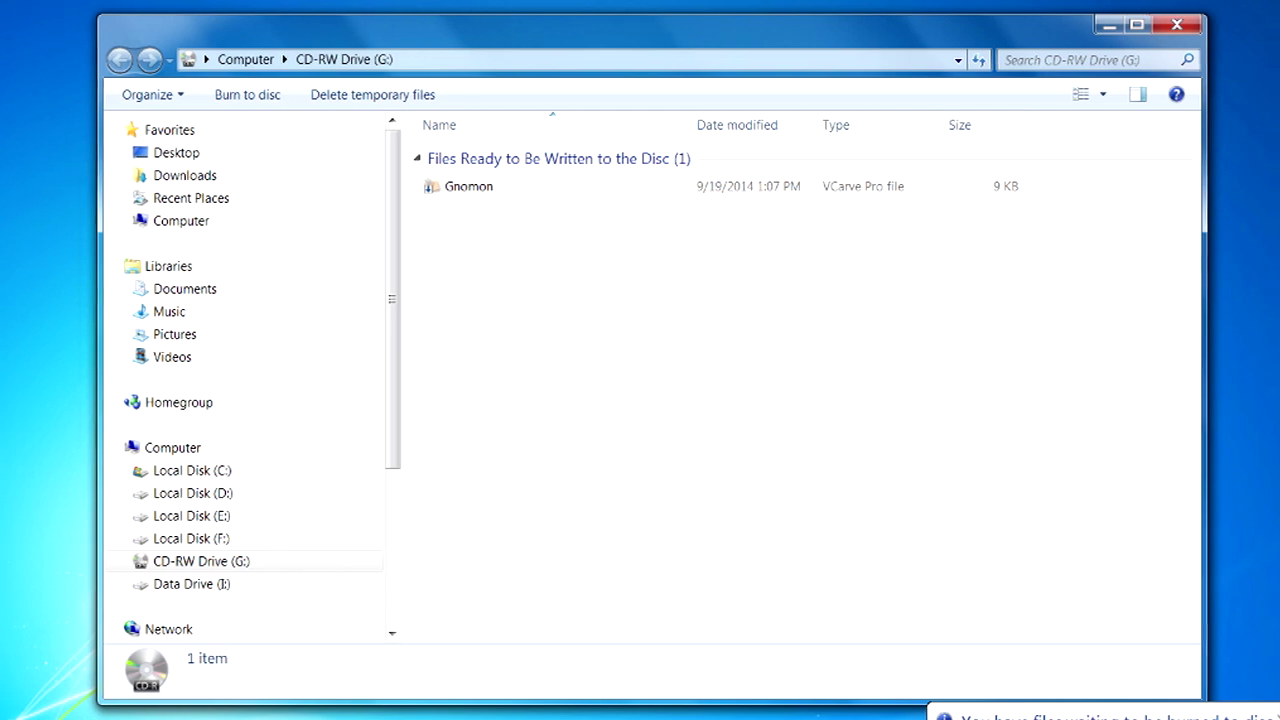
double_click(42, 372)
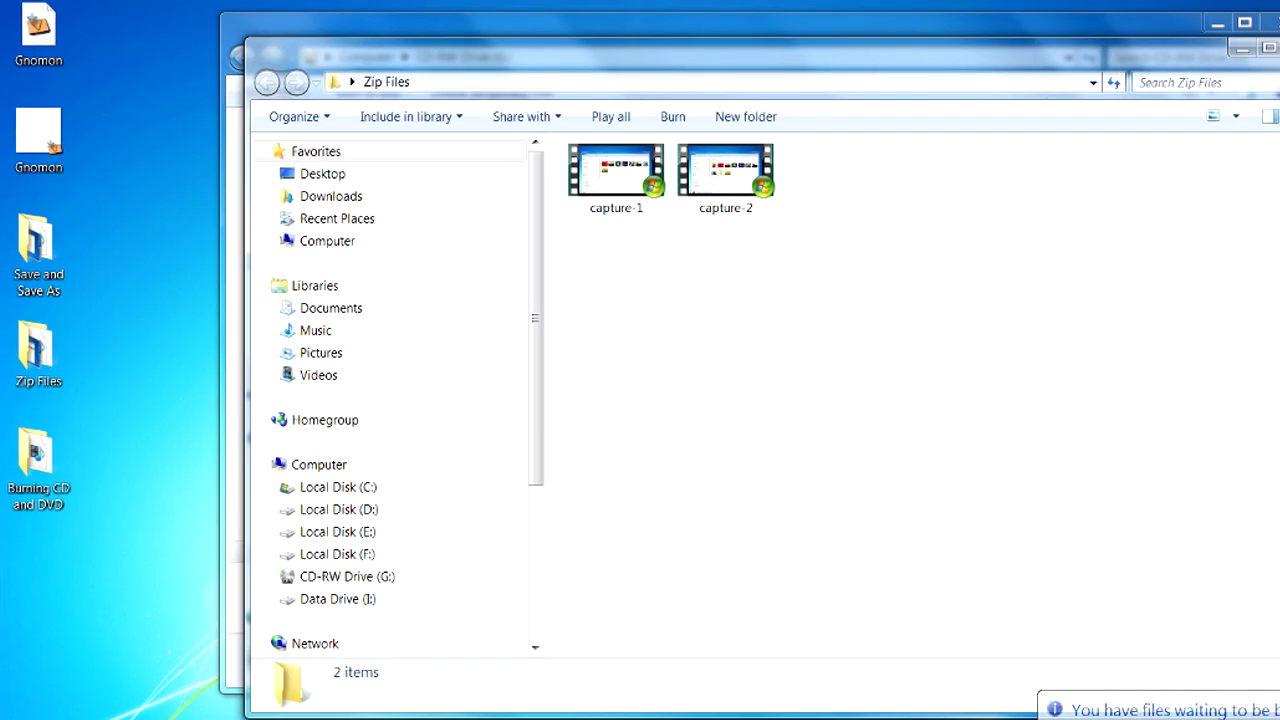
Queue the desktop Zip Files folder on CD-RW Drive (G:) and check its contents on the disc
key(alt+F4)
click(28, 362)
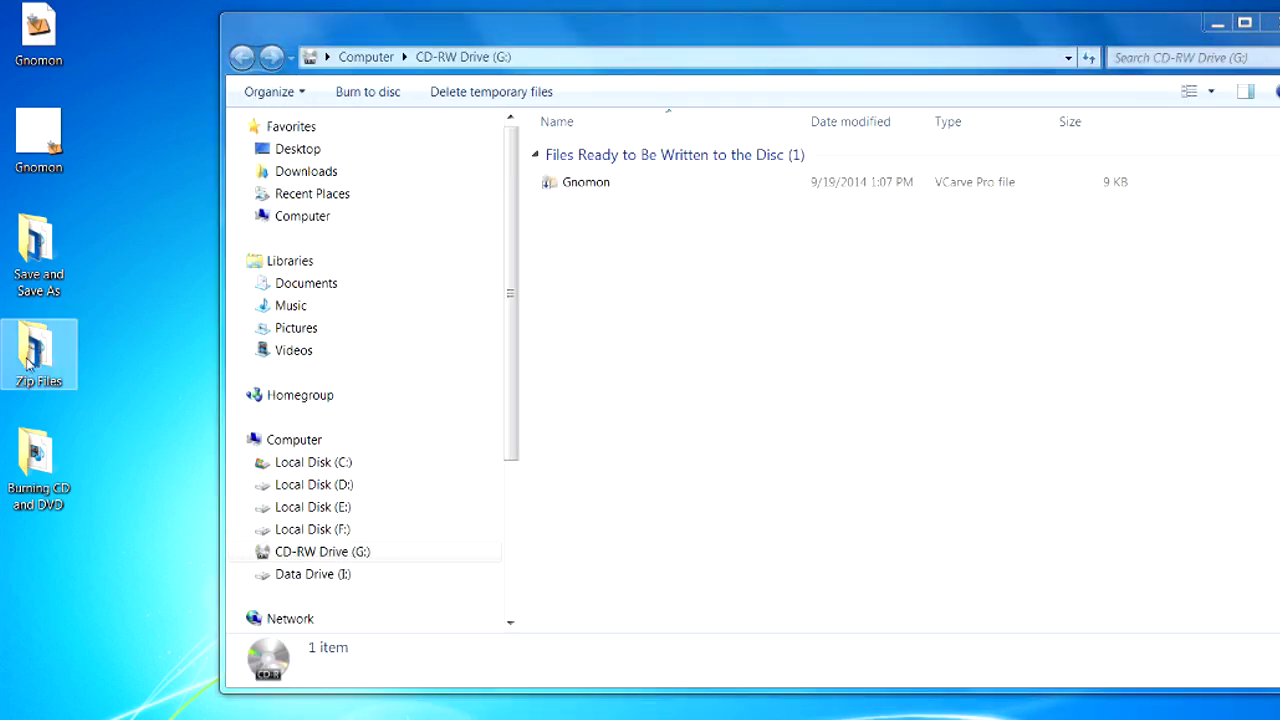
drag(28, 362, 783, 405)
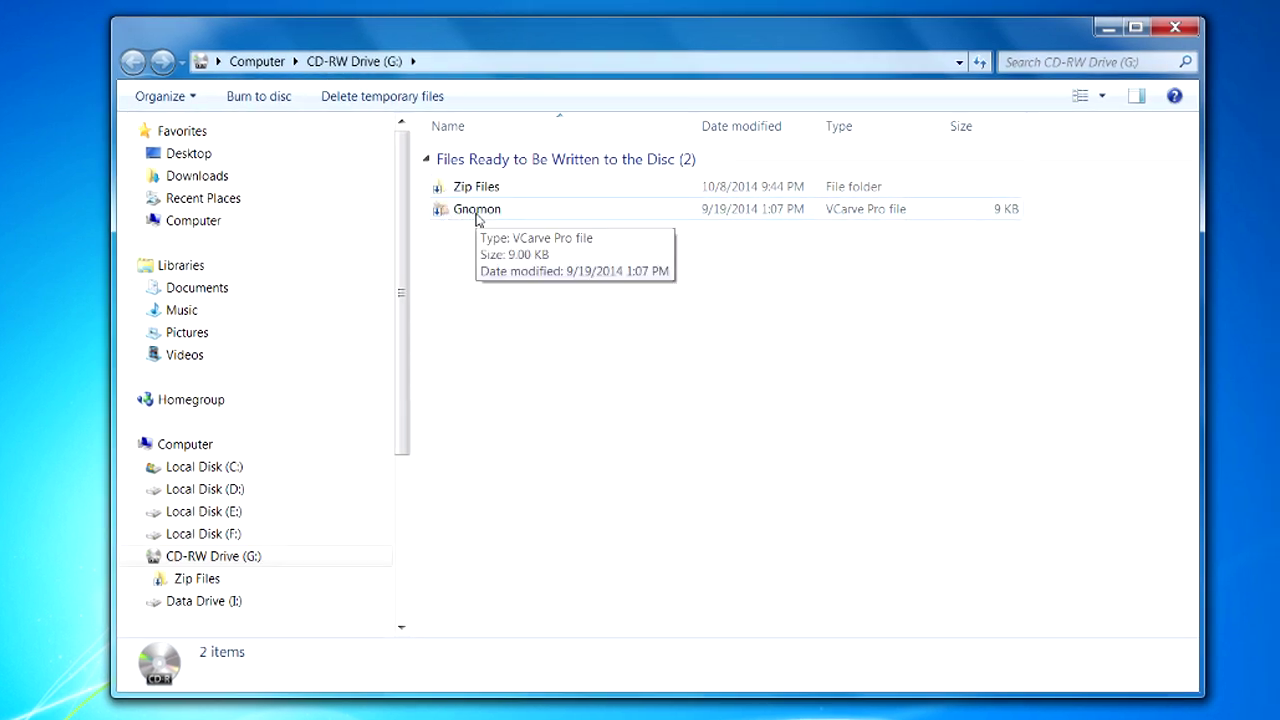
double_click(480, 187)
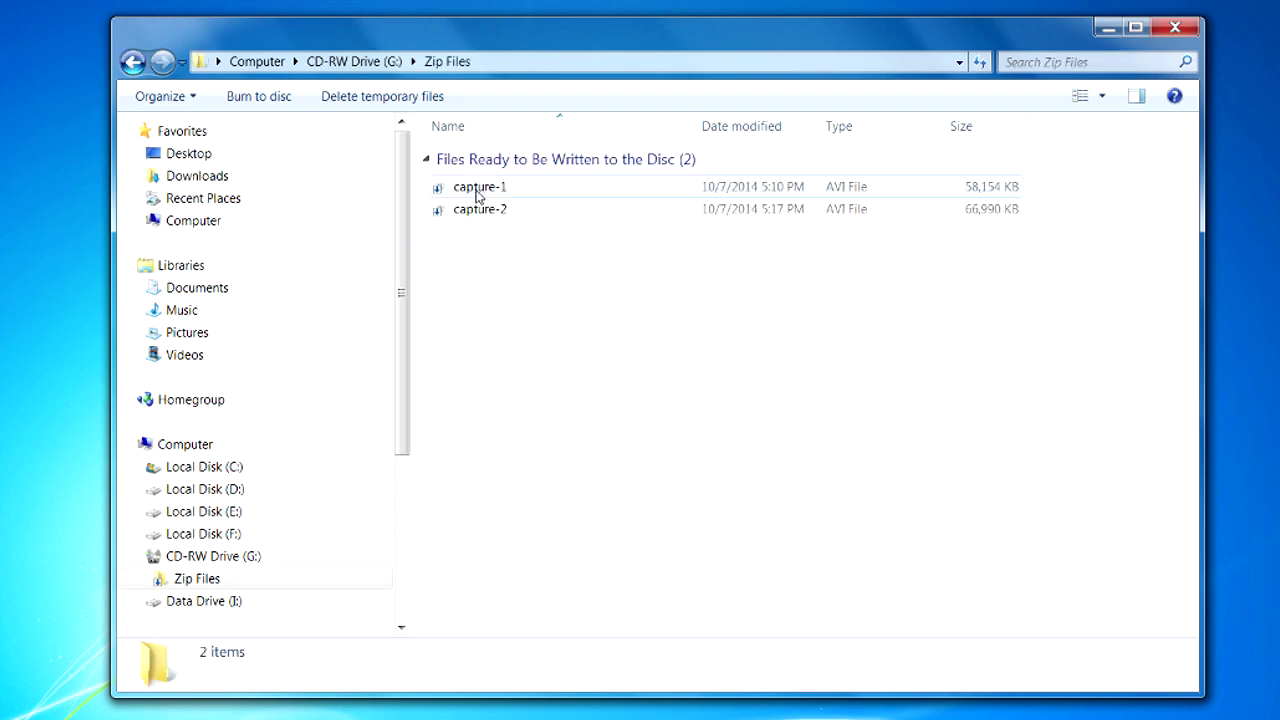
click(132, 61)
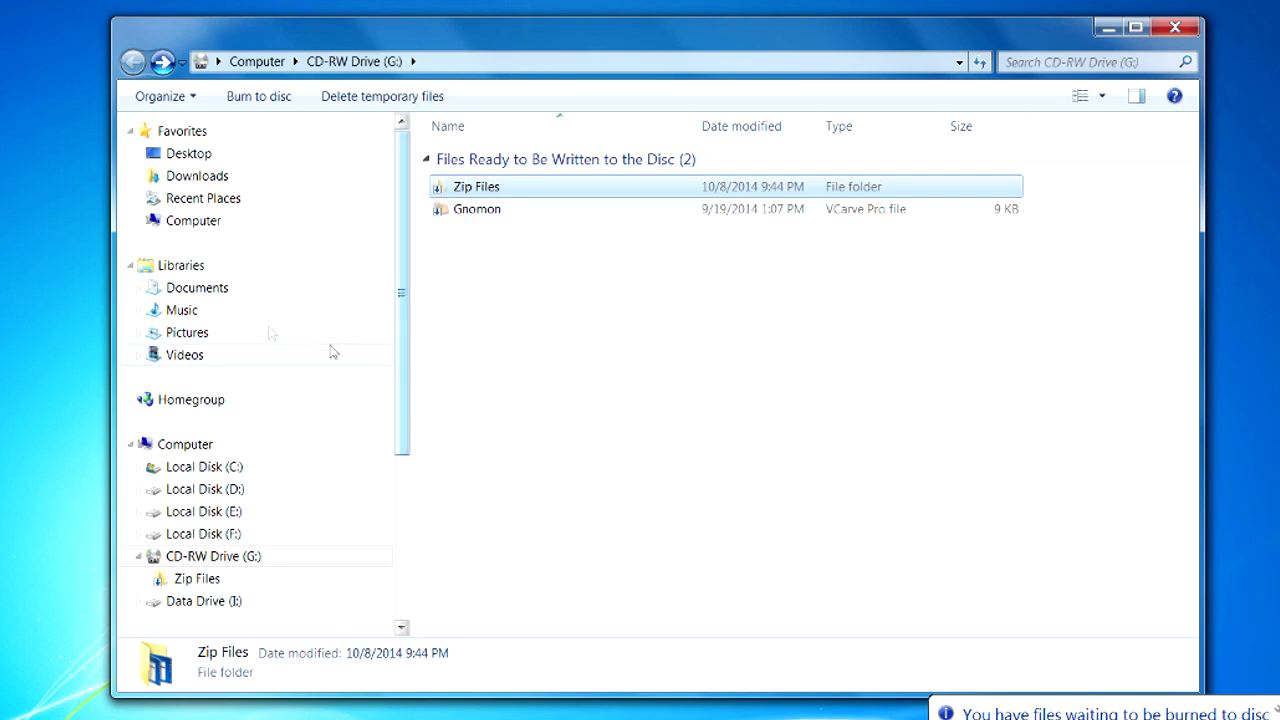
click(184, 273)
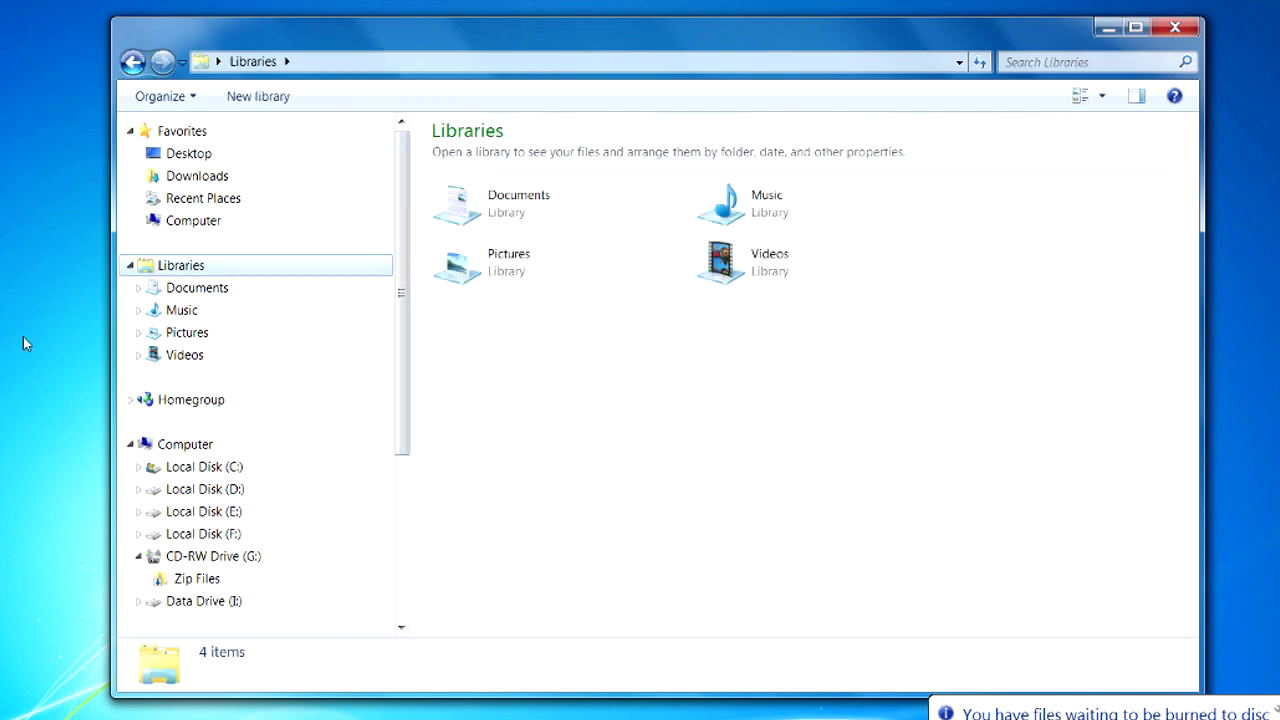
Open Pictures > Sample Pictures and Ctrl-select Chrysanthemum, Desert, Tulips, Jellyfish, Lighthouse and Penguins
double_click(466, 263)
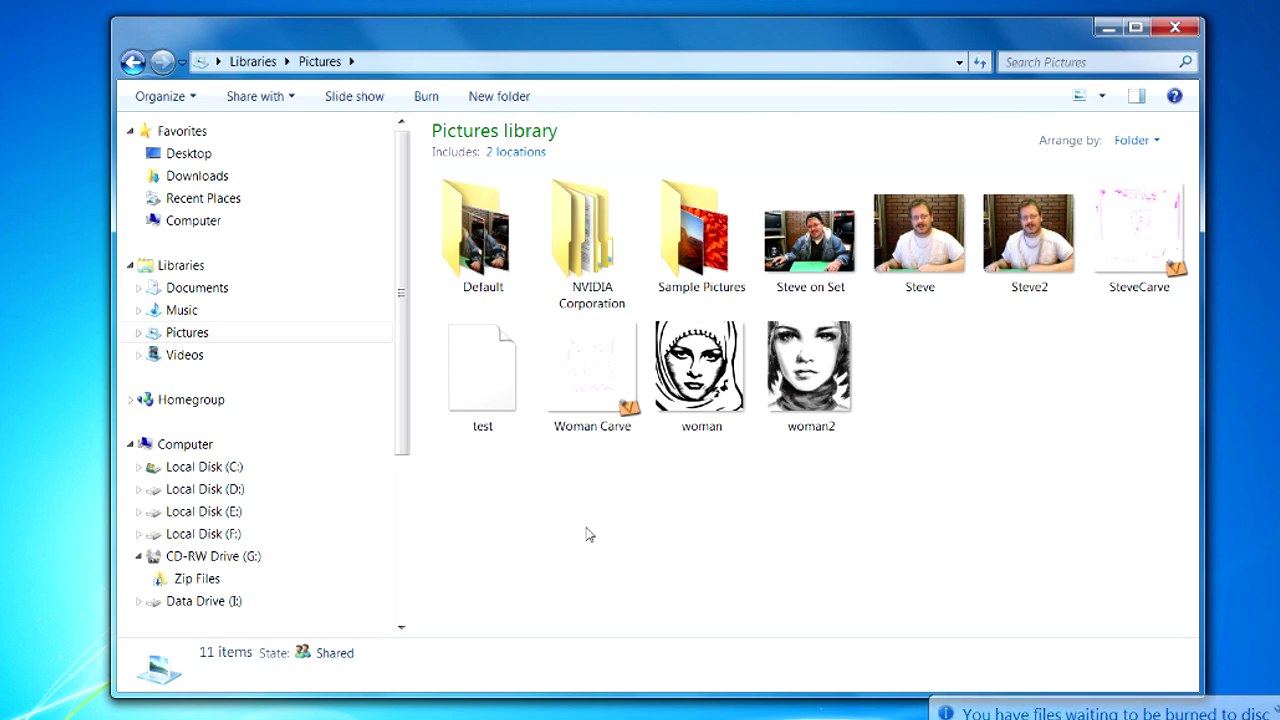
double_click(701, 235)
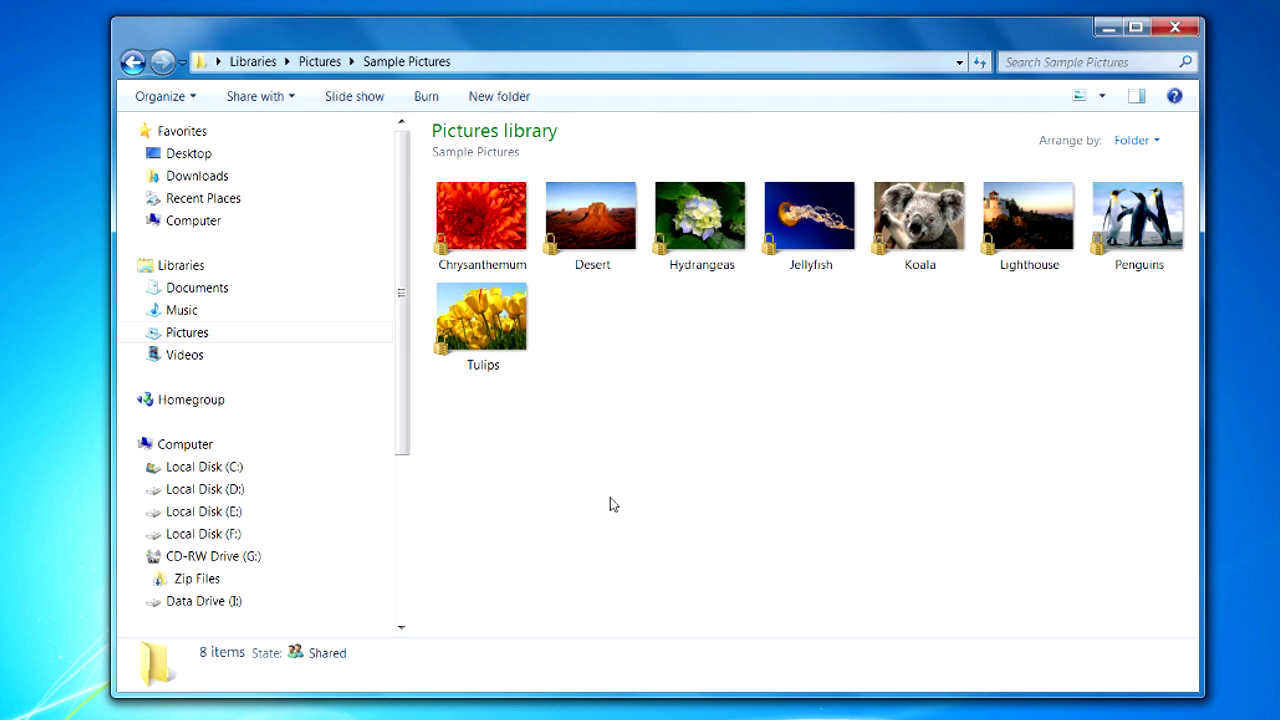
click(474, 226)
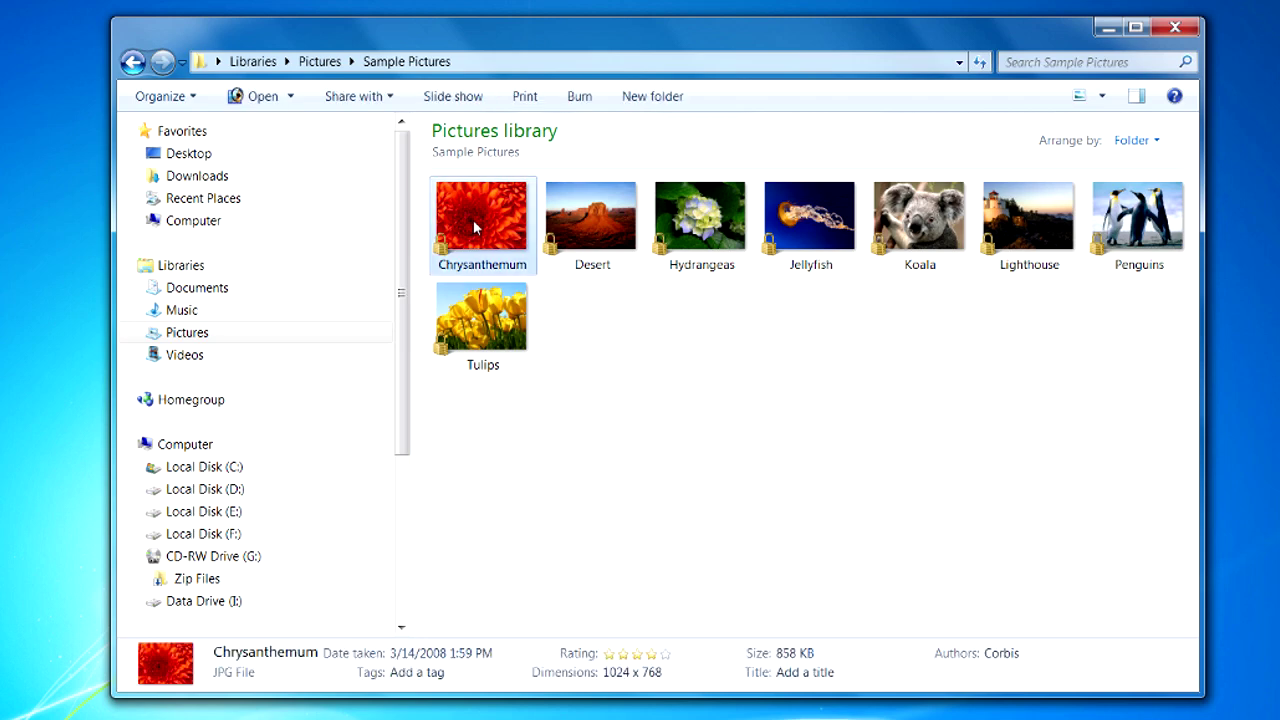
ctrl+click(595, 228)
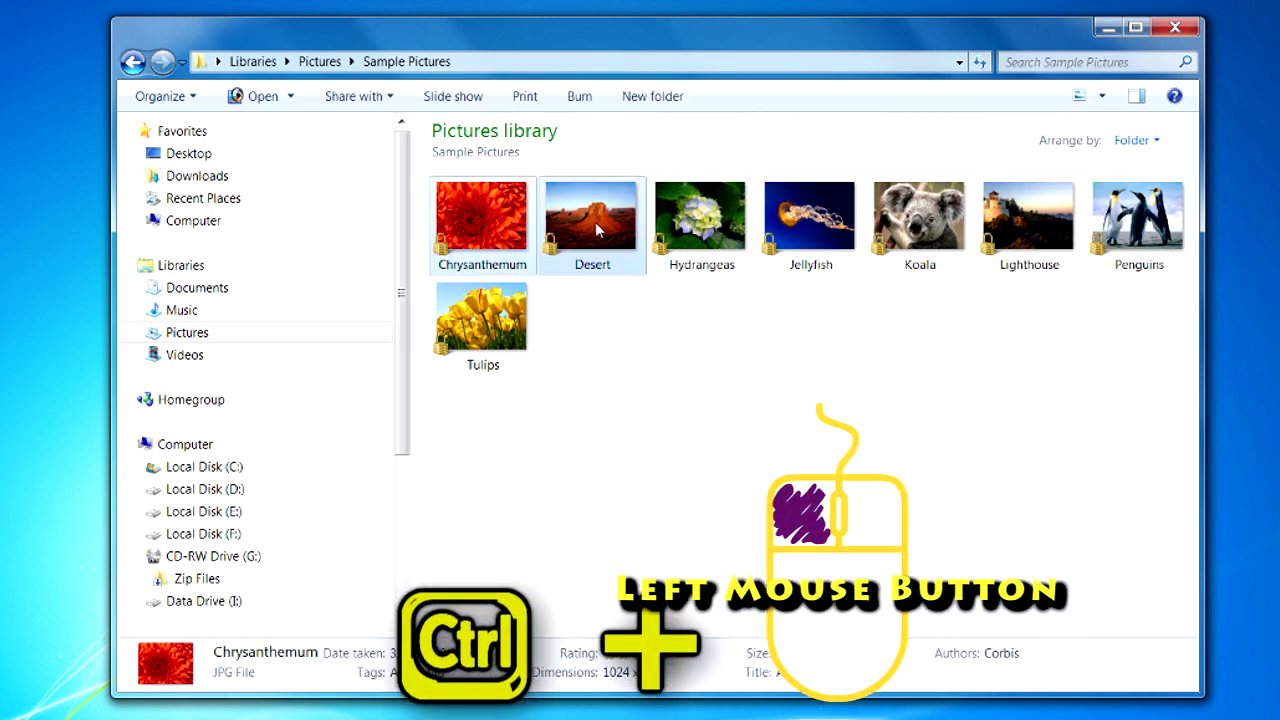
ctrl+click(490, 335)
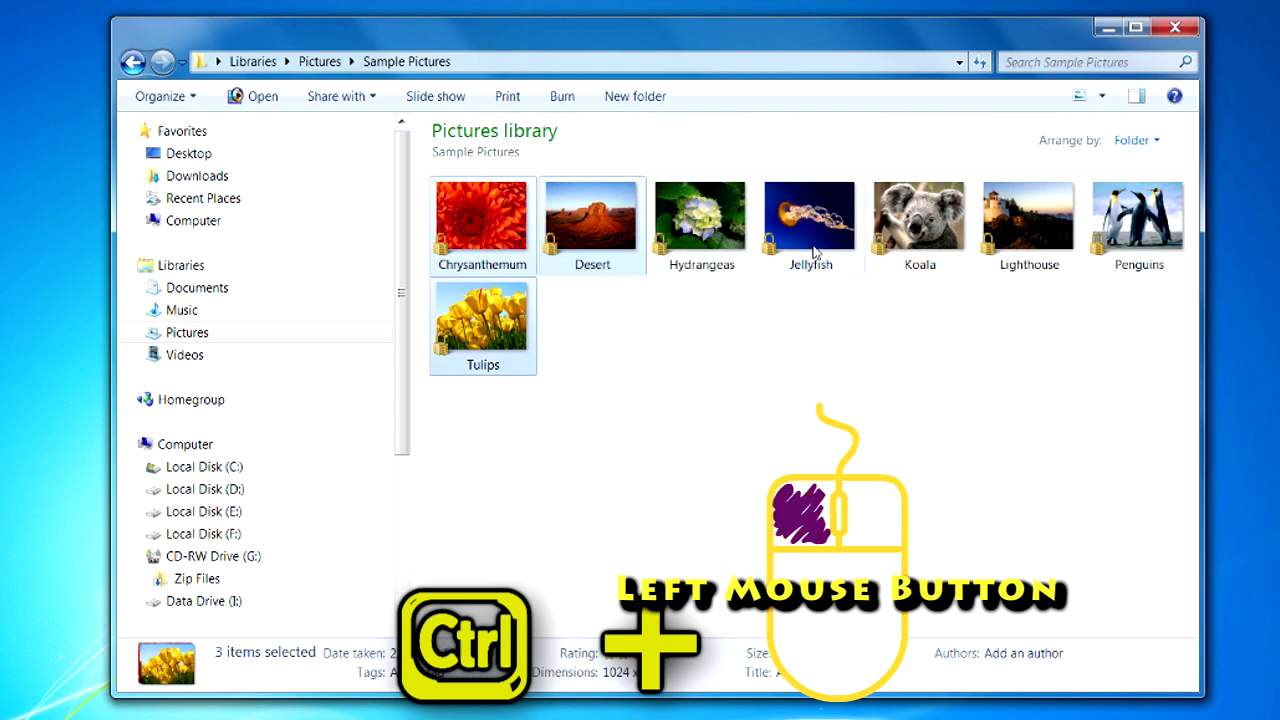
ctrl+click(810, 225)
ctrl+click(1040, 230)
ctrl+click(1125, 230)
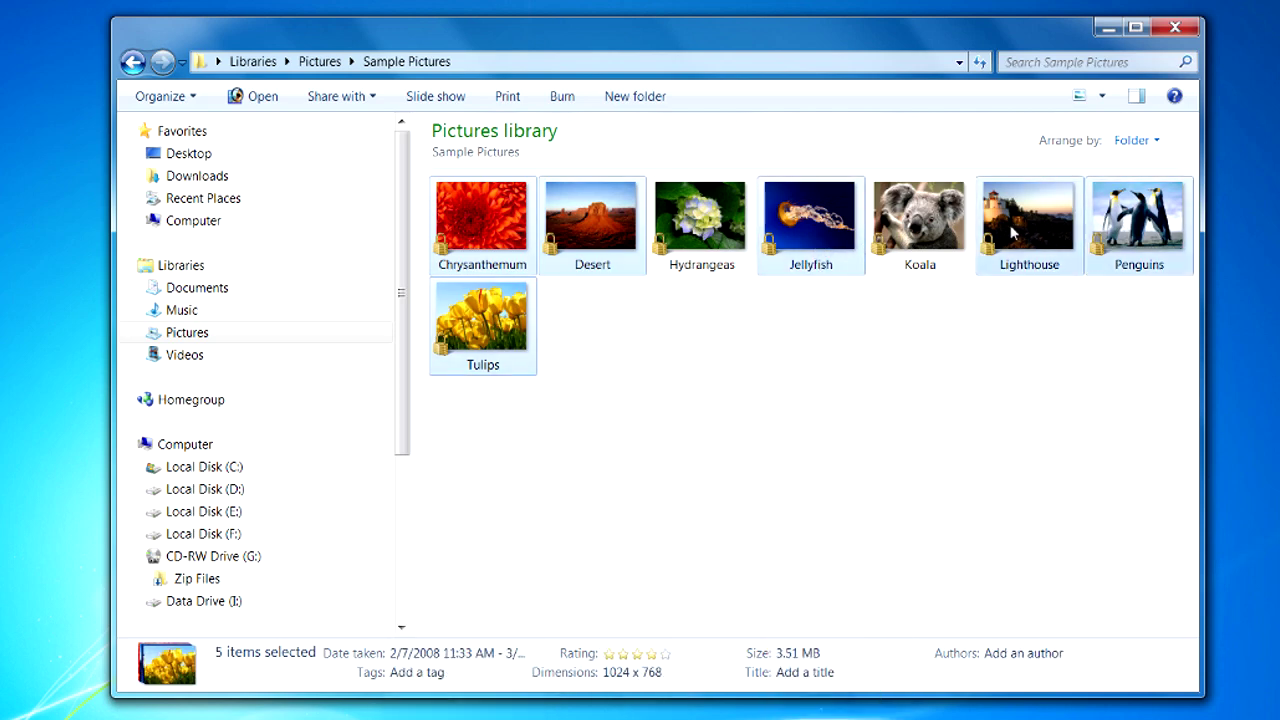
Toggle individual pictures in and out of the selection, then clear the selection entirely
ctrl+click(1030, 225)
ctrl+click(1030, 225)
ctrl+click(800, 236)
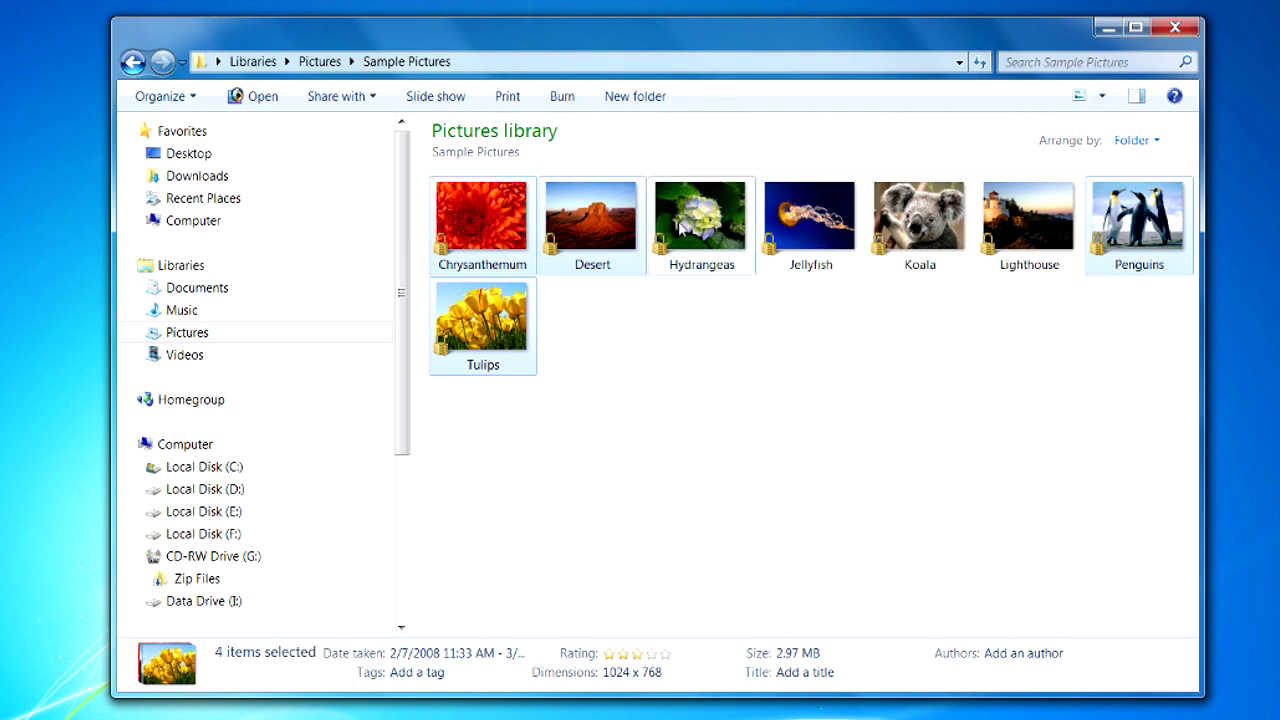
ctrl+click(683, 230)
ctrl+click(954, 250)
ctrl+click(1025, 225)
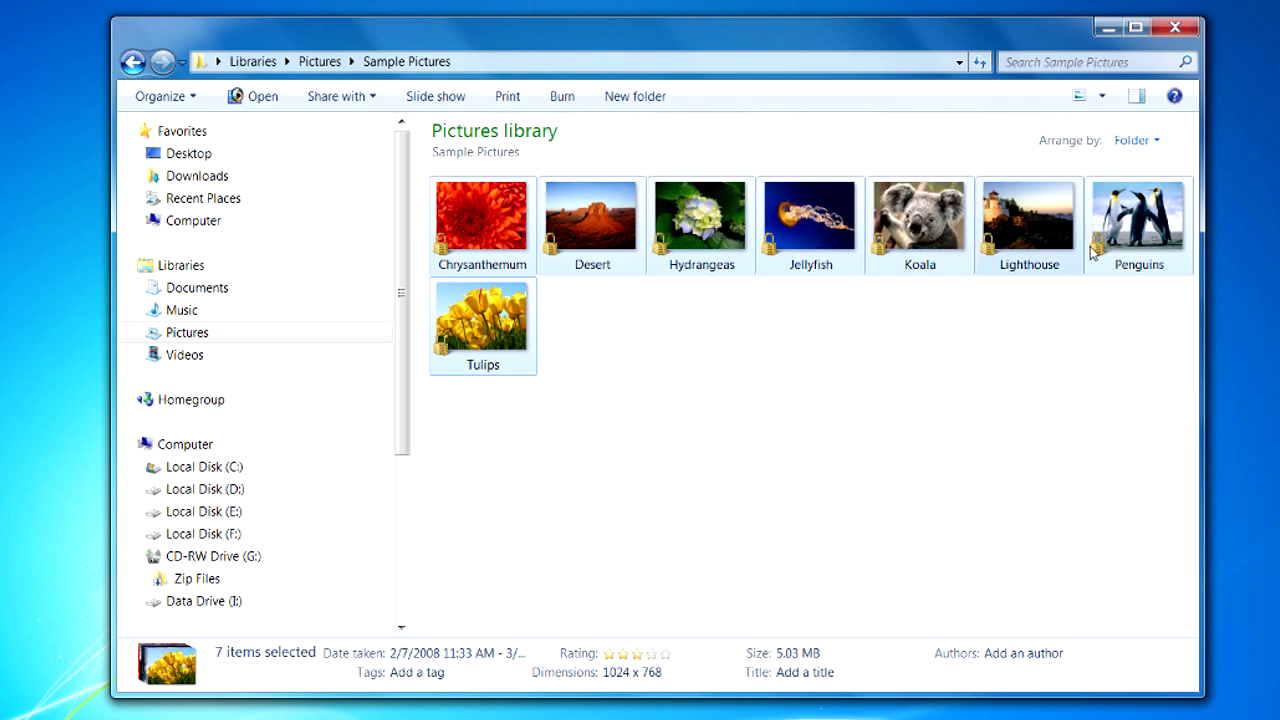
ctrl+click(1135, 225)
ctrl+click(1135, 225)
ctrl+click(907, 262)
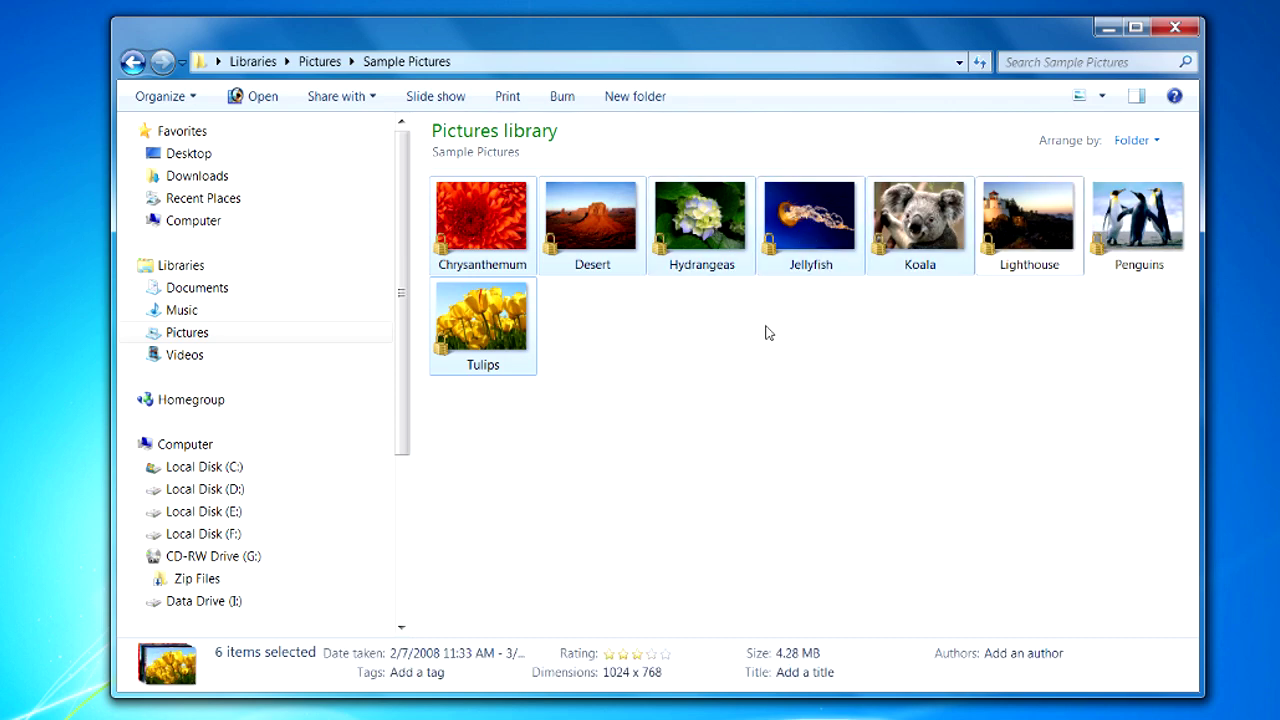
ctrl+click(510, 240)
ctrl+click(568, 248)
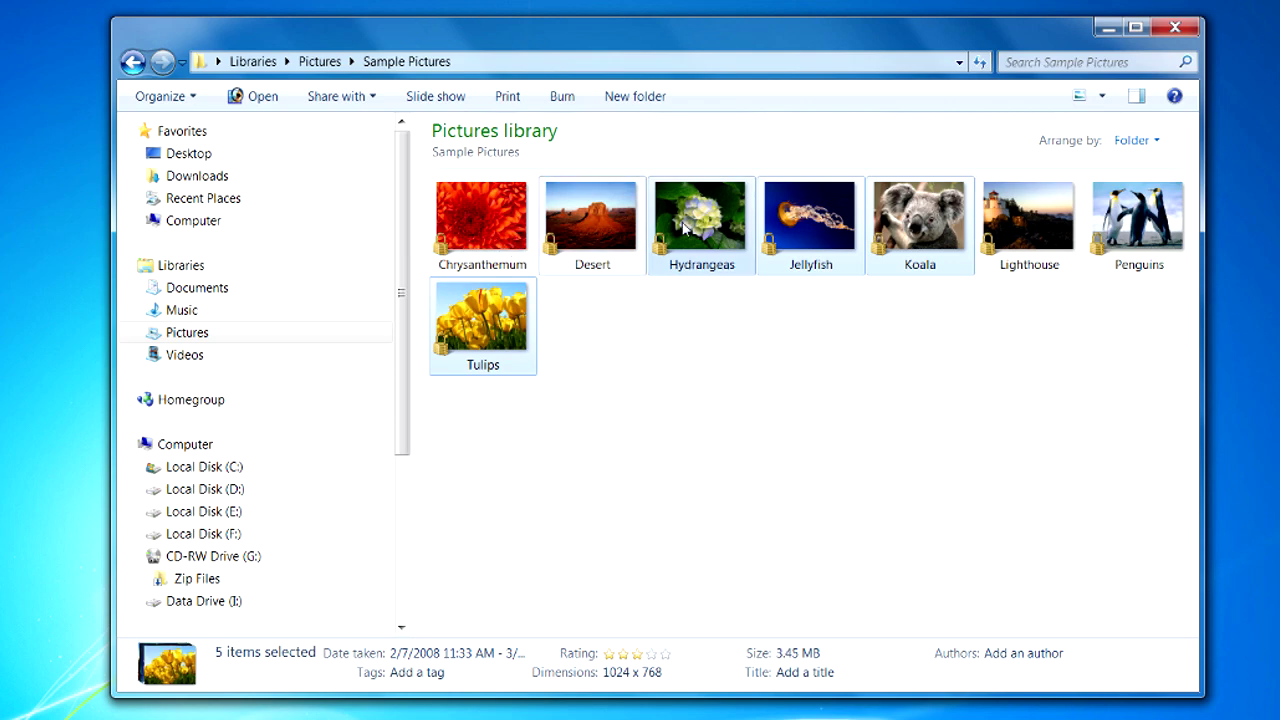
ctrl+click(845, 248)
ctrl+click(942, 254)
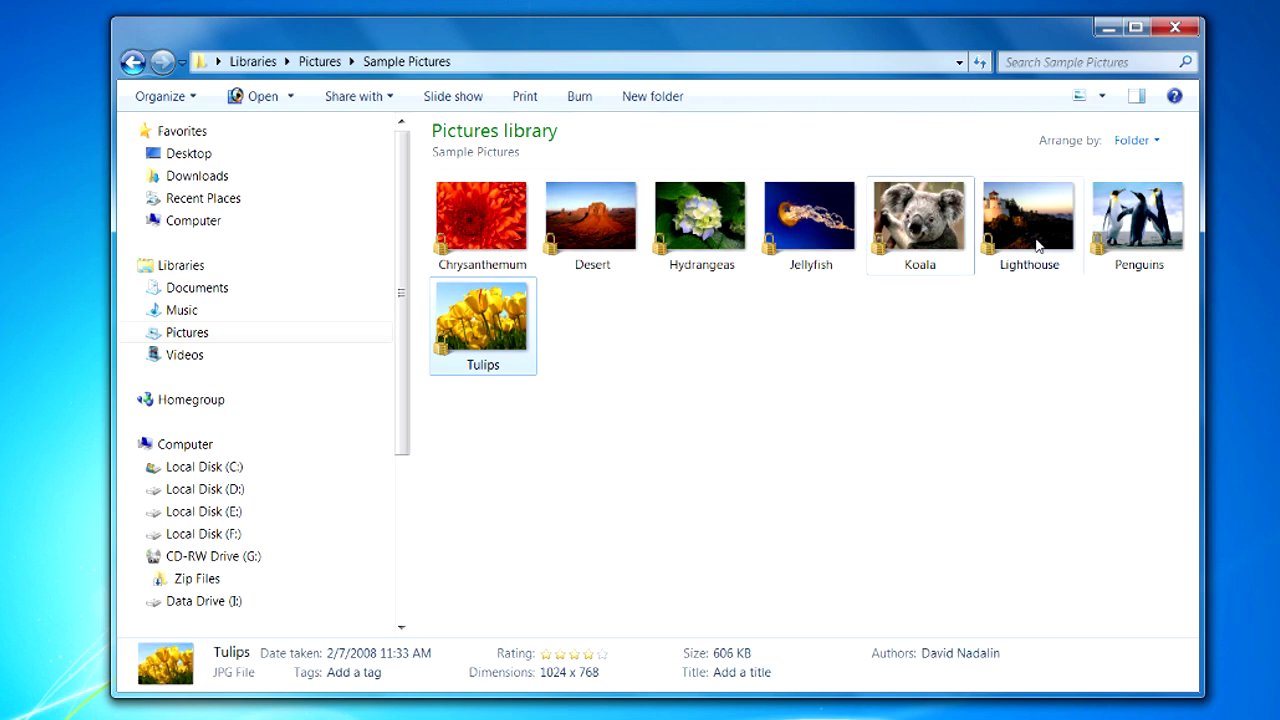
click(988, 386)
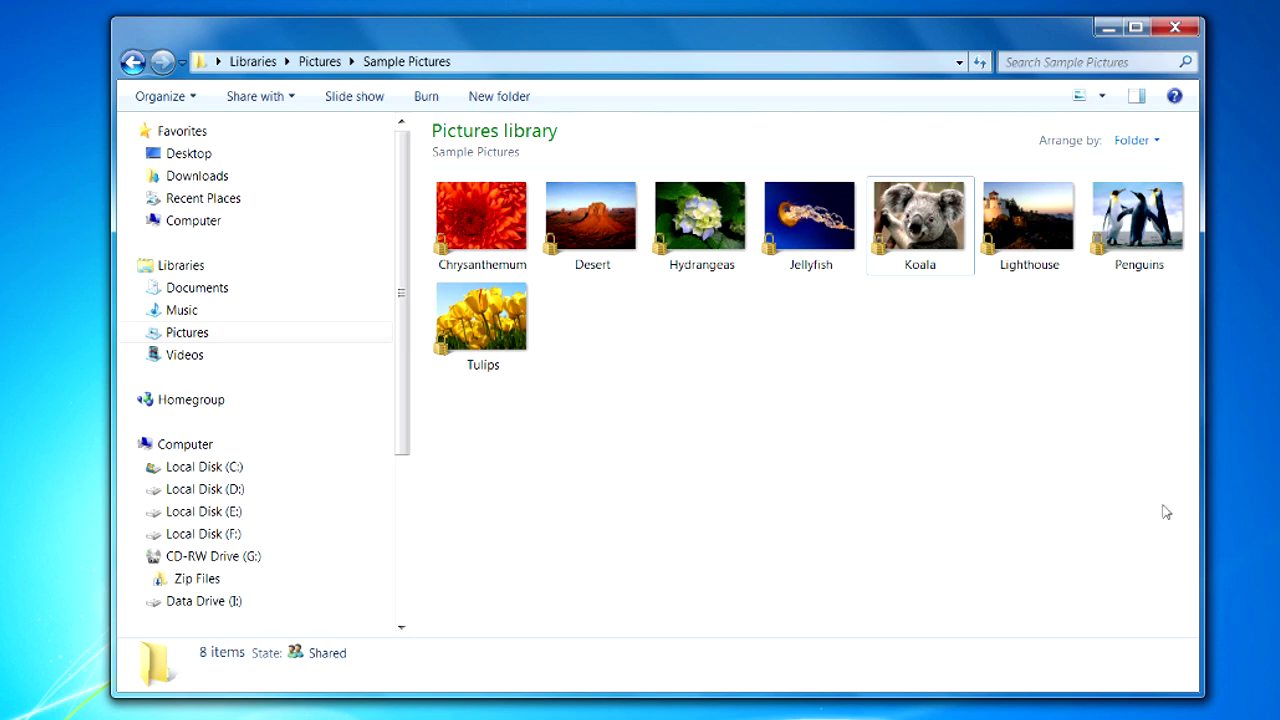
Sweep a selection box over the thumbnails and add Chrysanthemum and Tulips so all eight are selected
drag(1176, 505, 1134, 497)
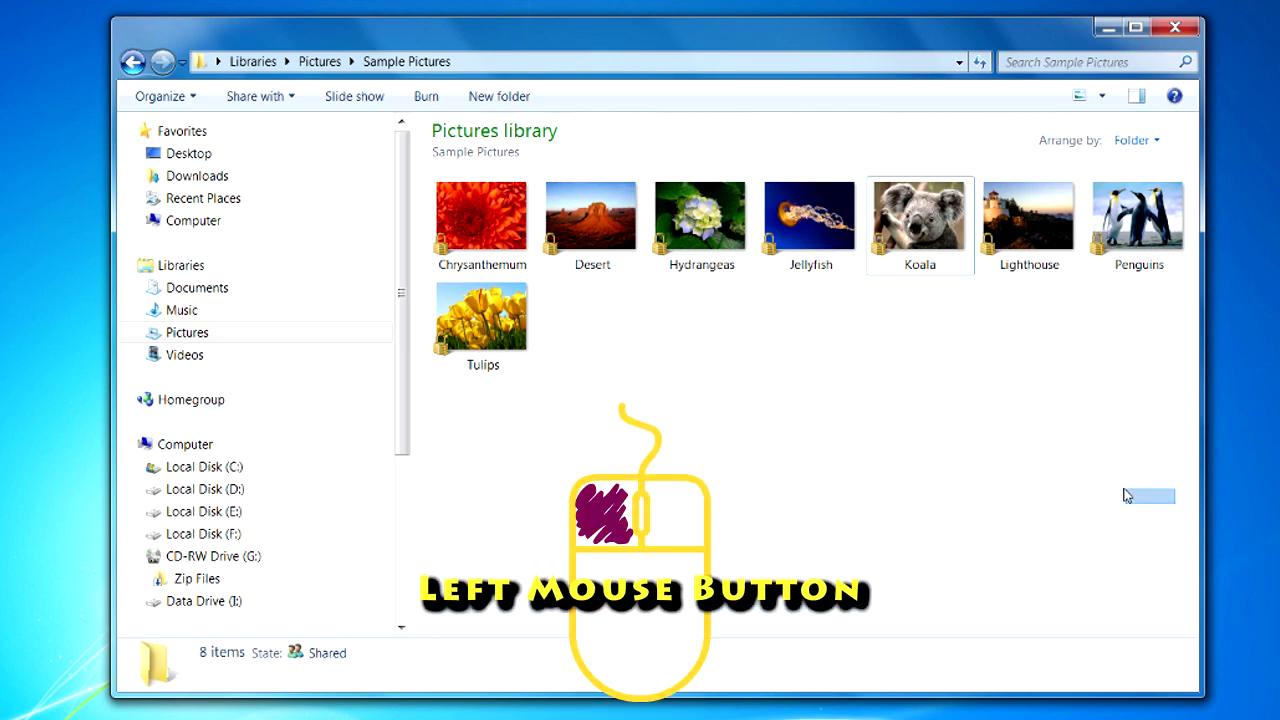
drag(1122, 492, 412, 155)
drag(627, 206, 553, 158)
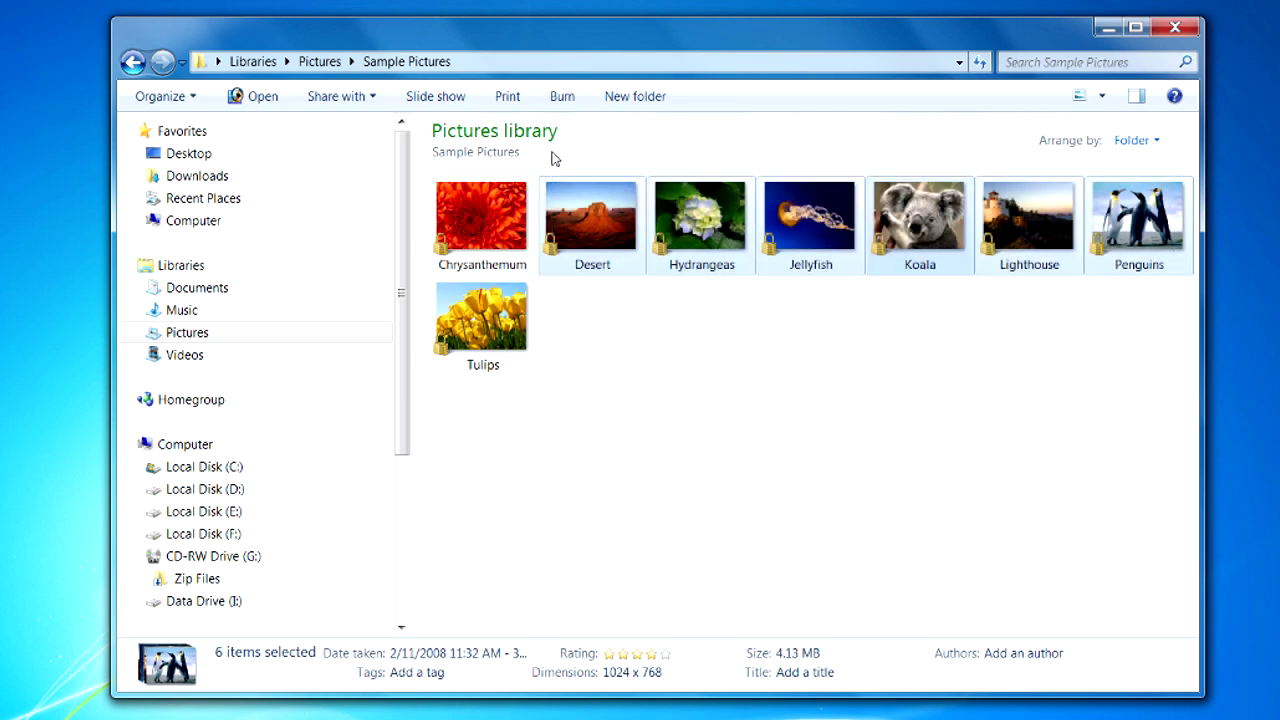
ctrl+click(471, 208)
ctrl+click(482, 318)
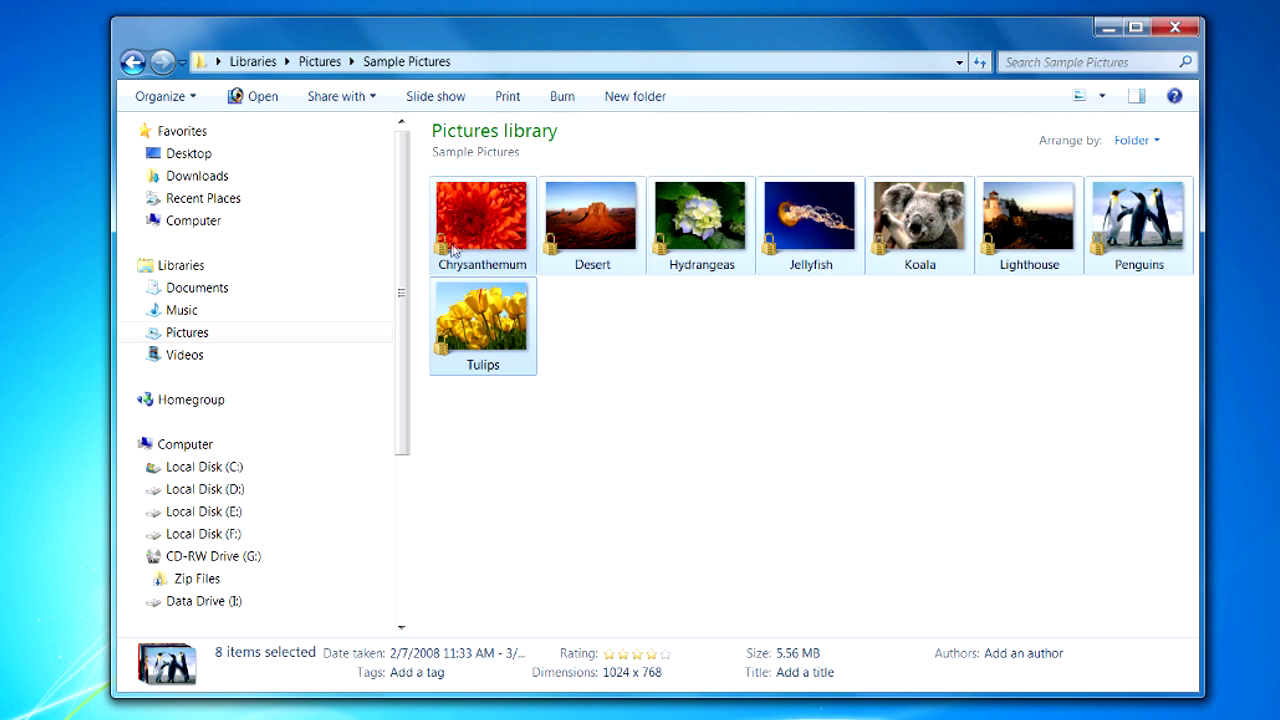
mouse_move(467, 232)
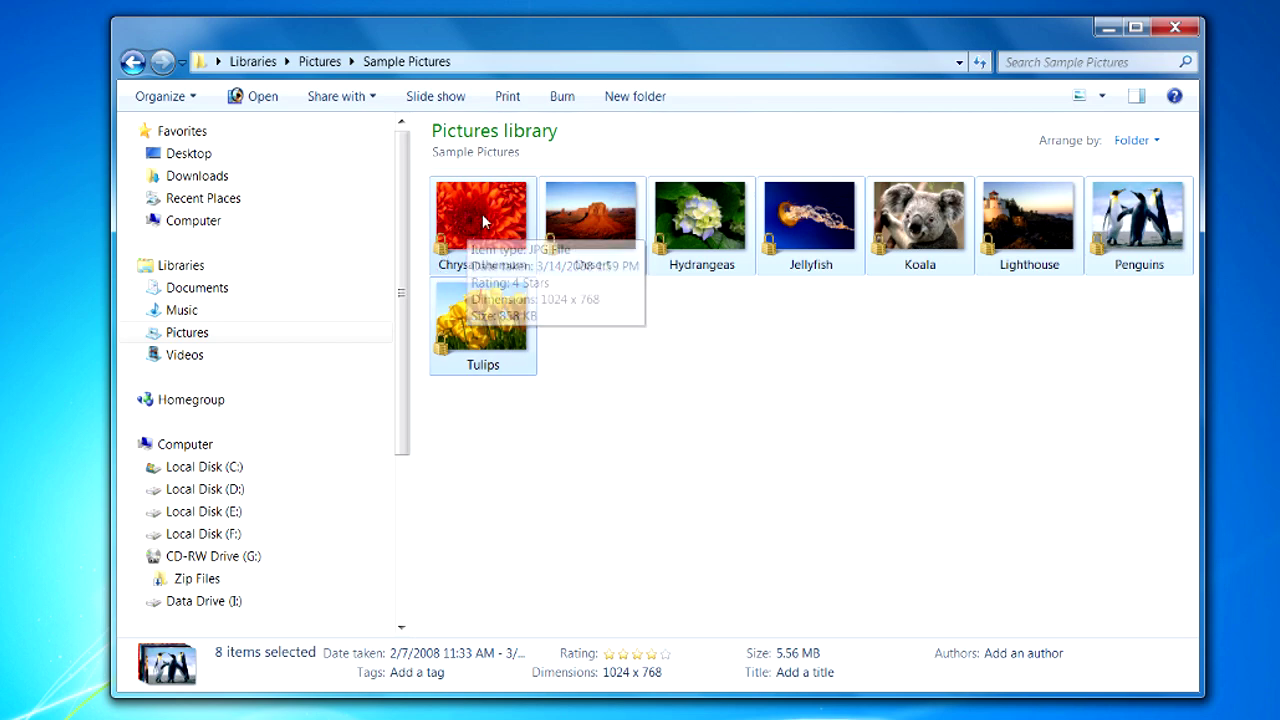
Send the eight selected pictures to CD-RW Drive (G:) via Send to, then view the drive
right_click(482, 215)
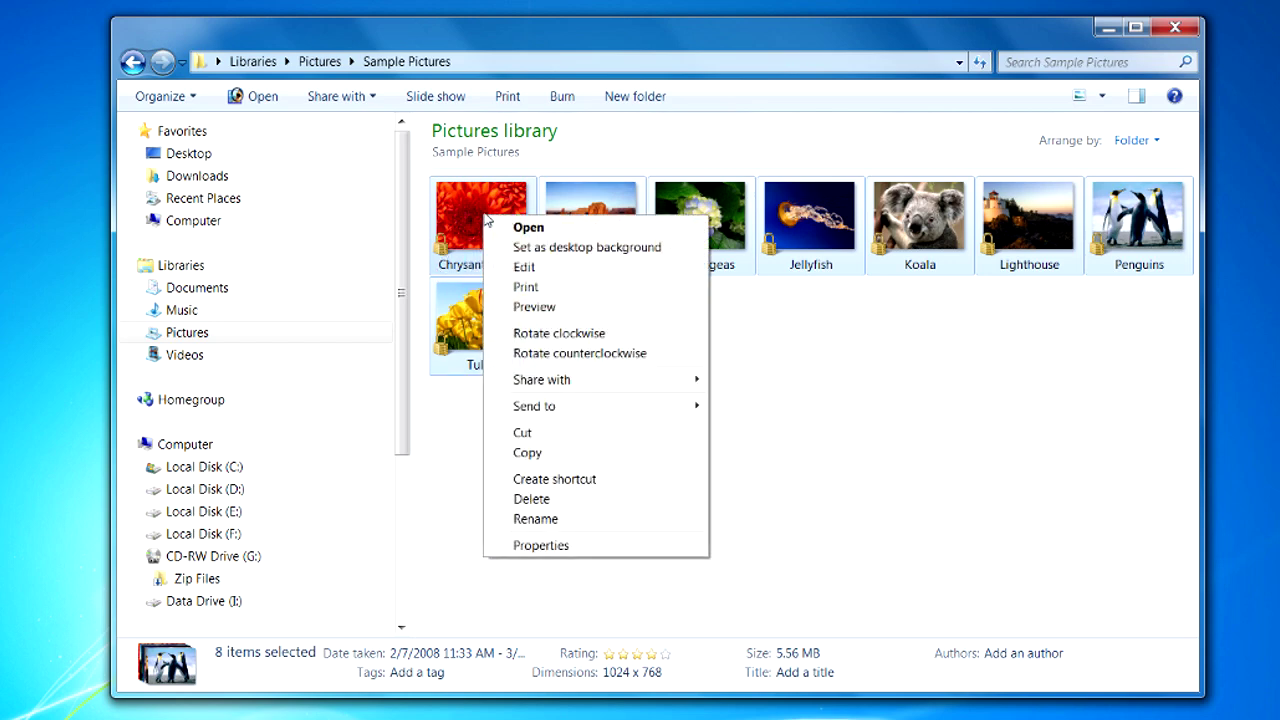
mouse_move(558, 413)
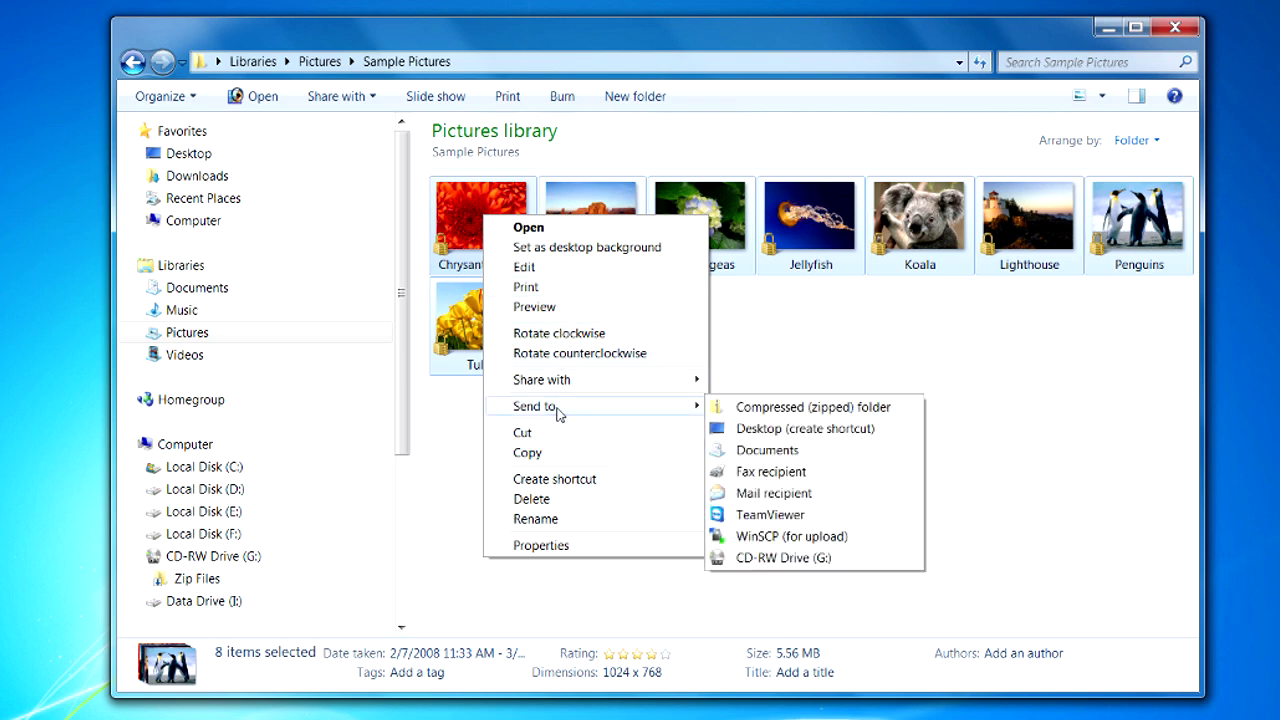
click(772, 560)
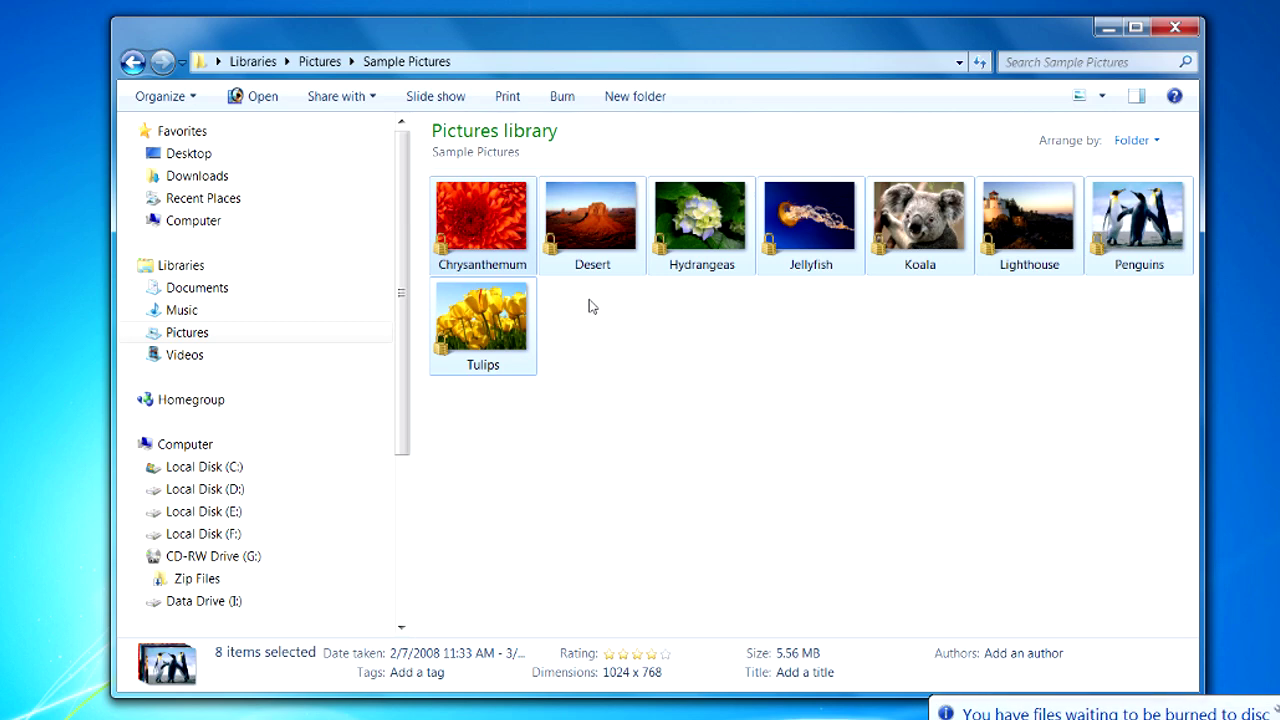
click(177, 560)
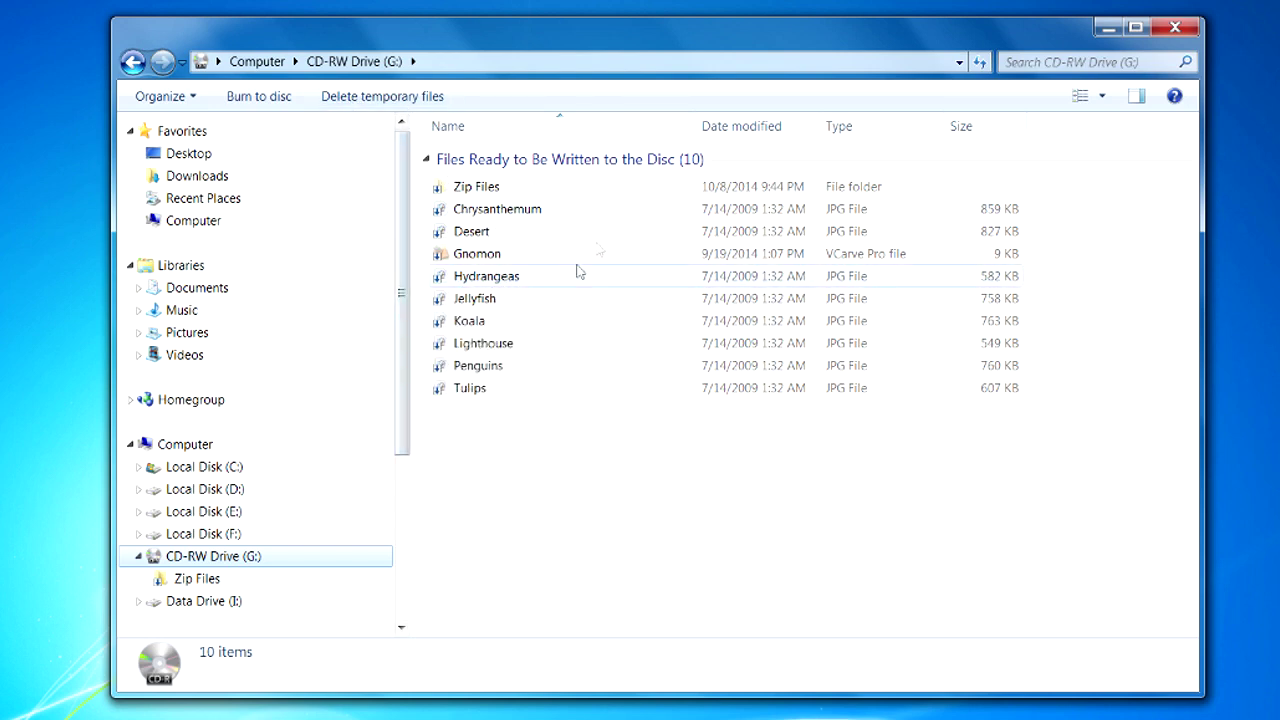
Like the Ask A Tech video on its YouTube page
mouse_move(485, 322)
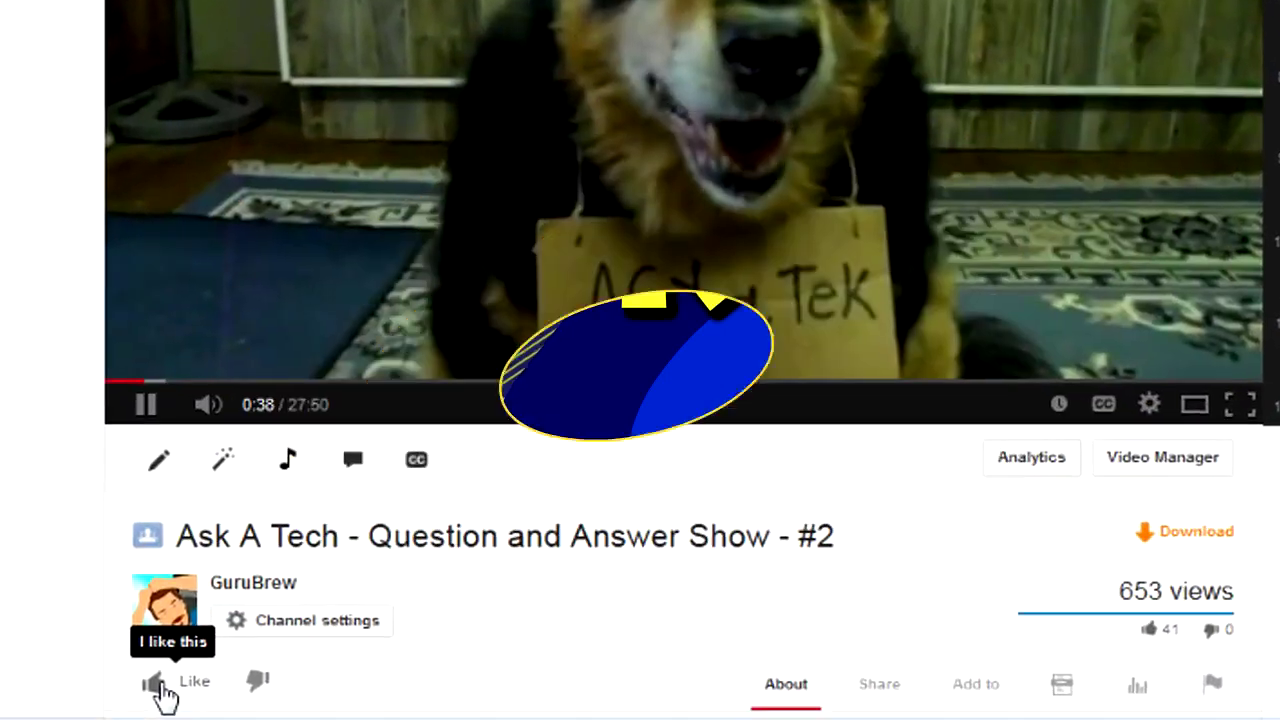
click(157, 684)
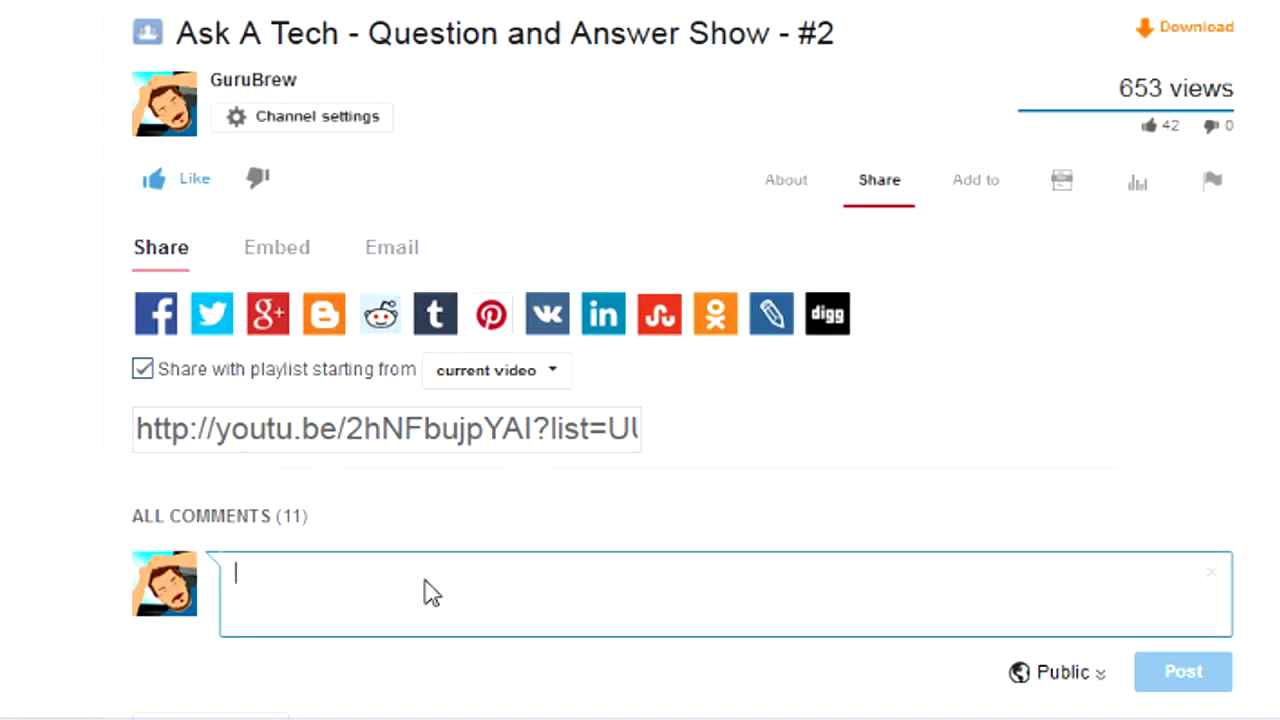
Post the comment 'Thanks!' on the video
text(Thanks!)
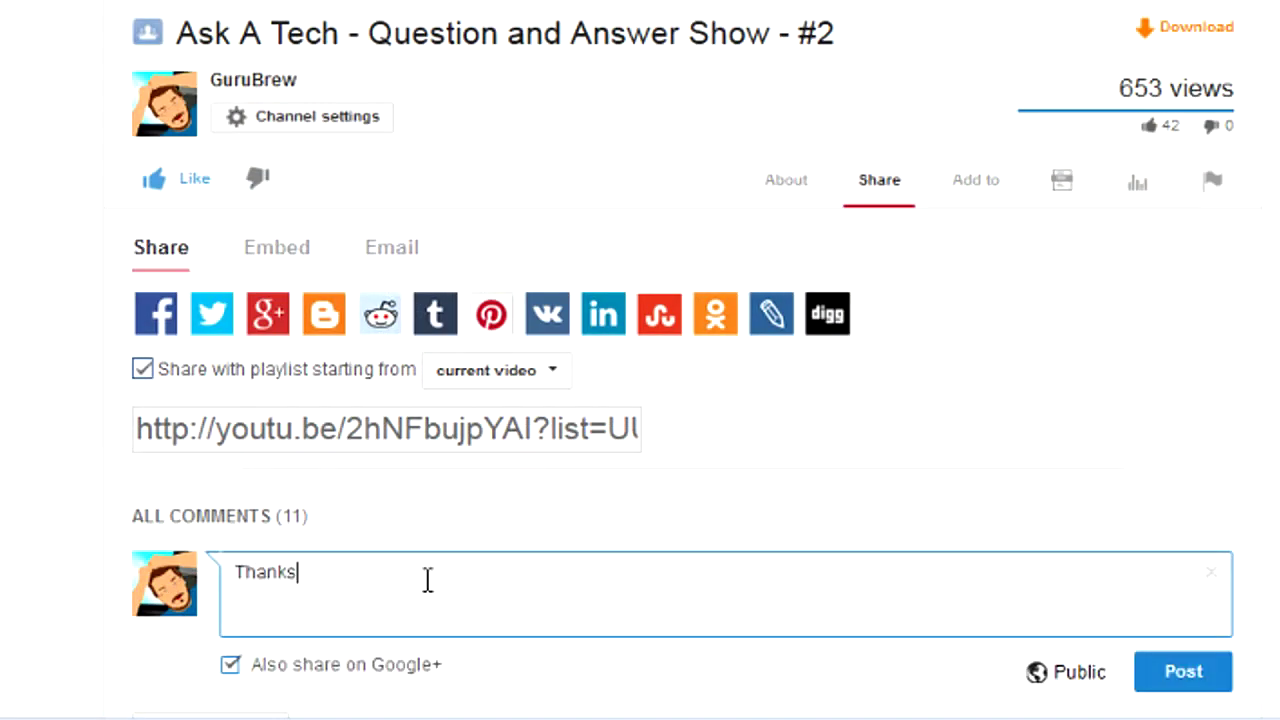
click(1180, 671)
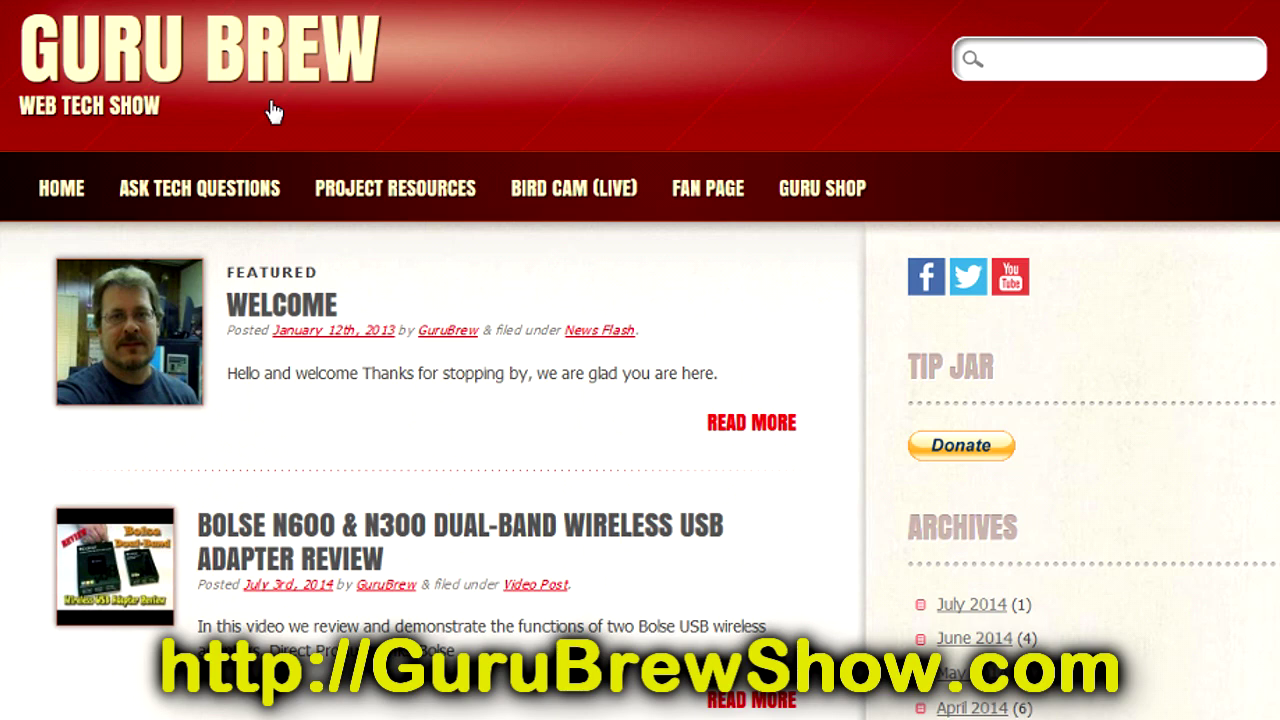
On Ask Tech Questions, enter a sample e-mail, title 'Question Title' and question 'Put your question here!'
click(264, 210)
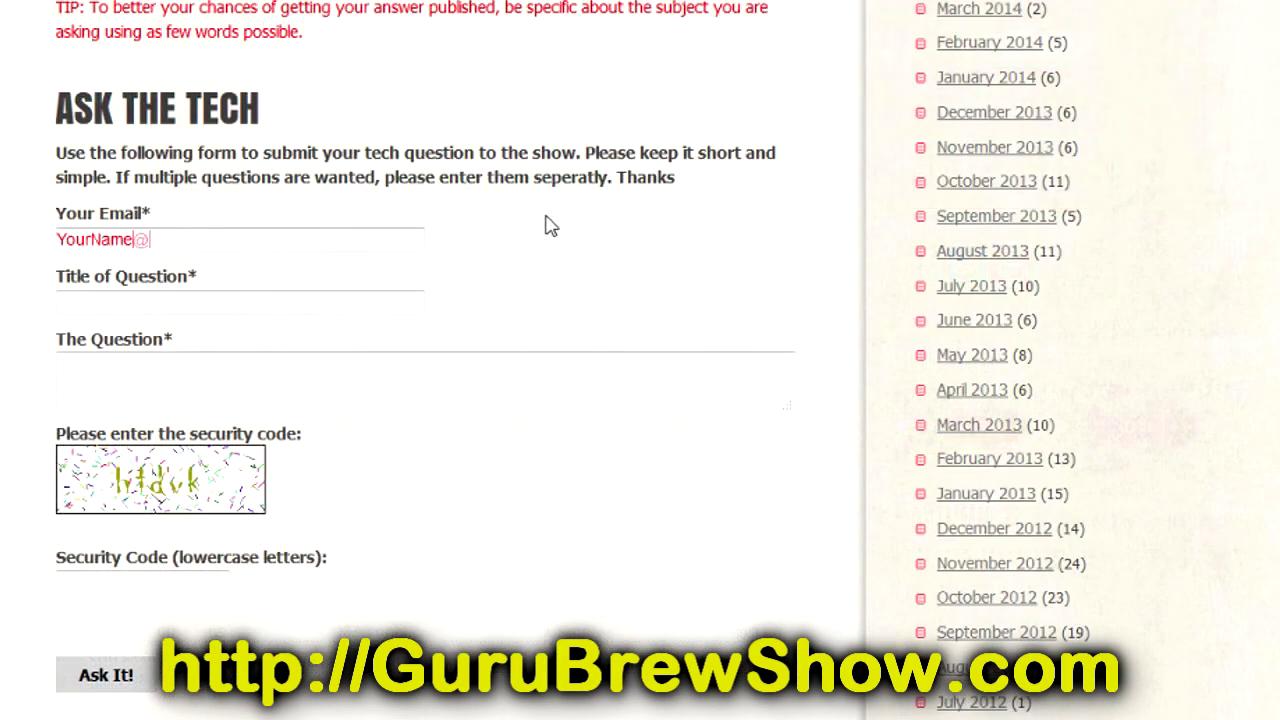
text(.com)
key(Tab)
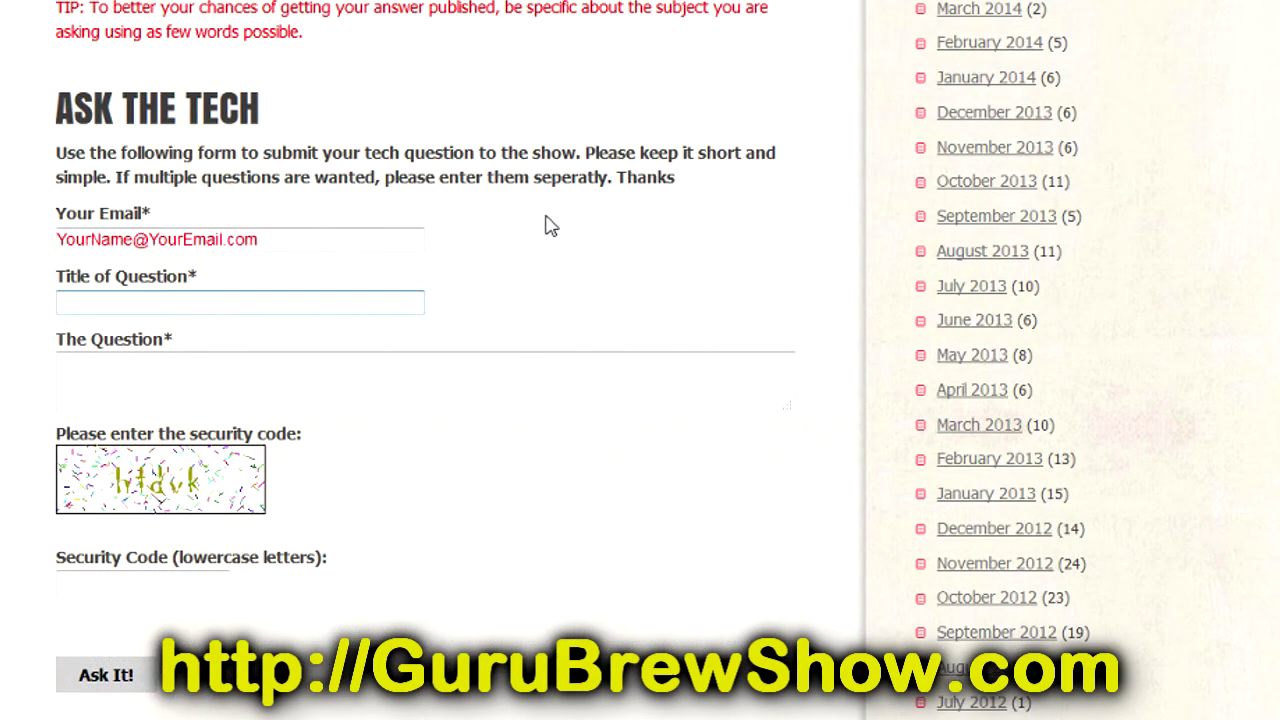
text(Question Title)
key(Tab)
text(Put your questi)
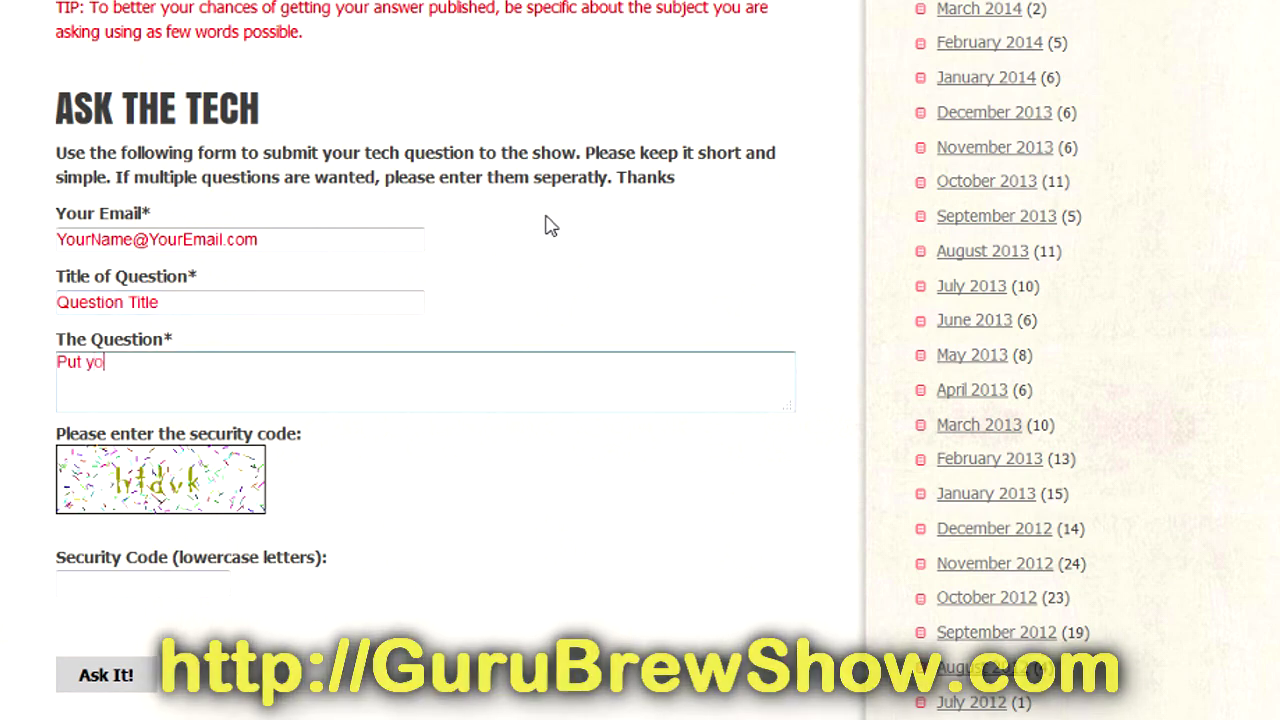
click(183, 587)
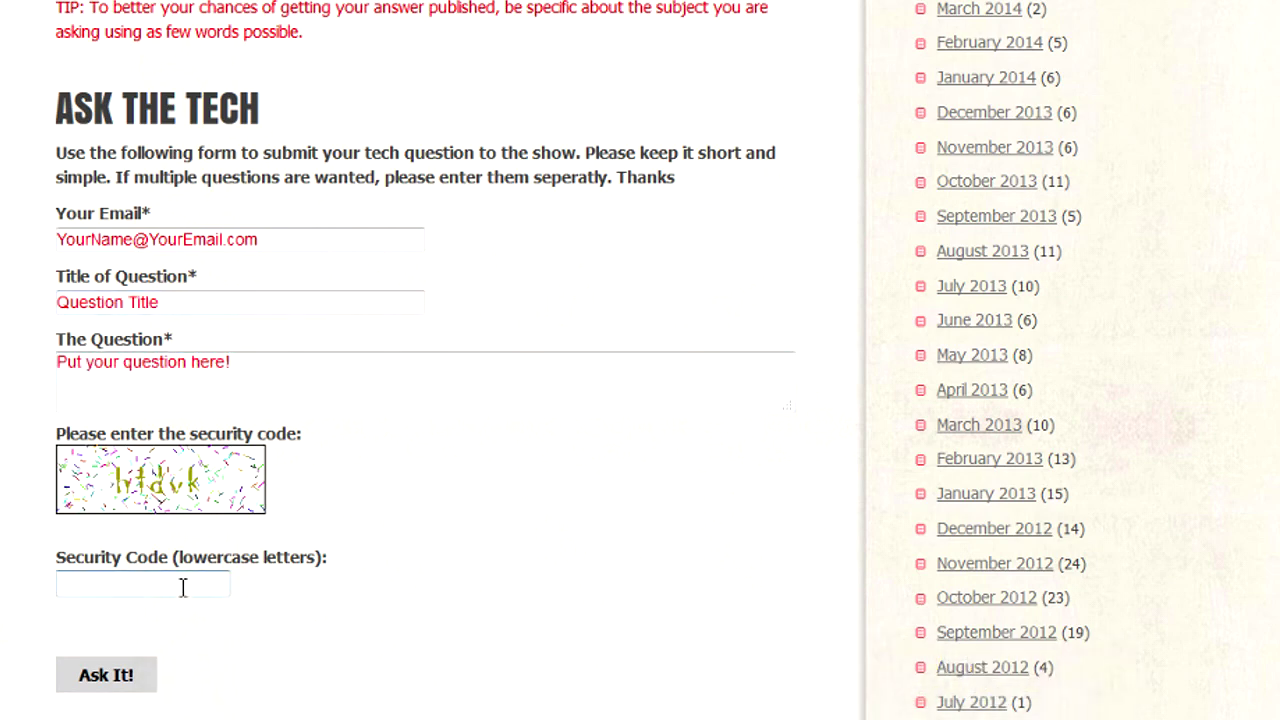